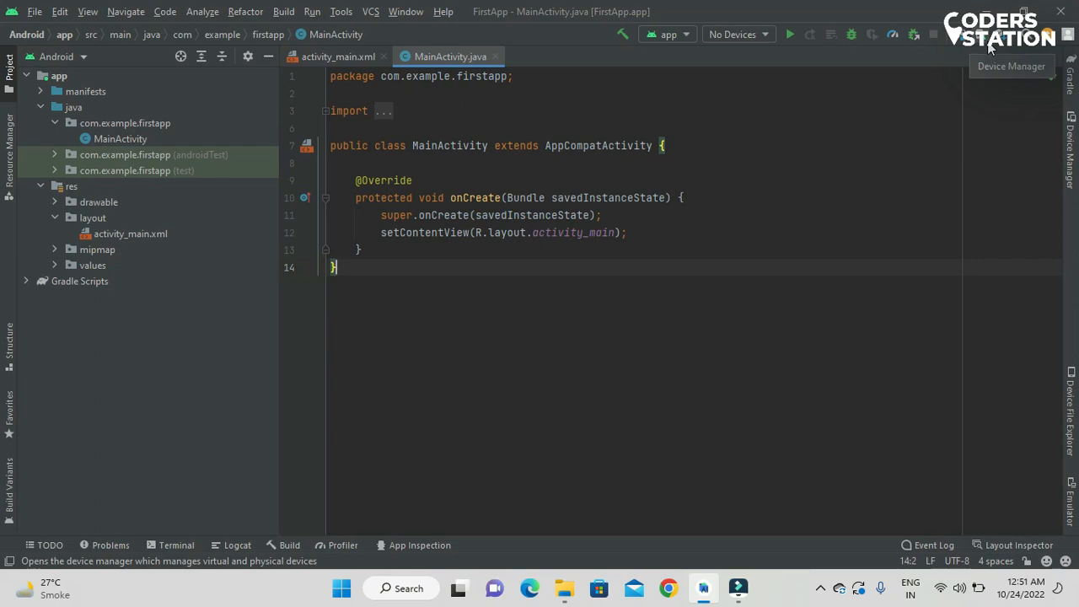
# Show the Device Manager and start creating a new virtual device.
pyautogui.click(989, 45)
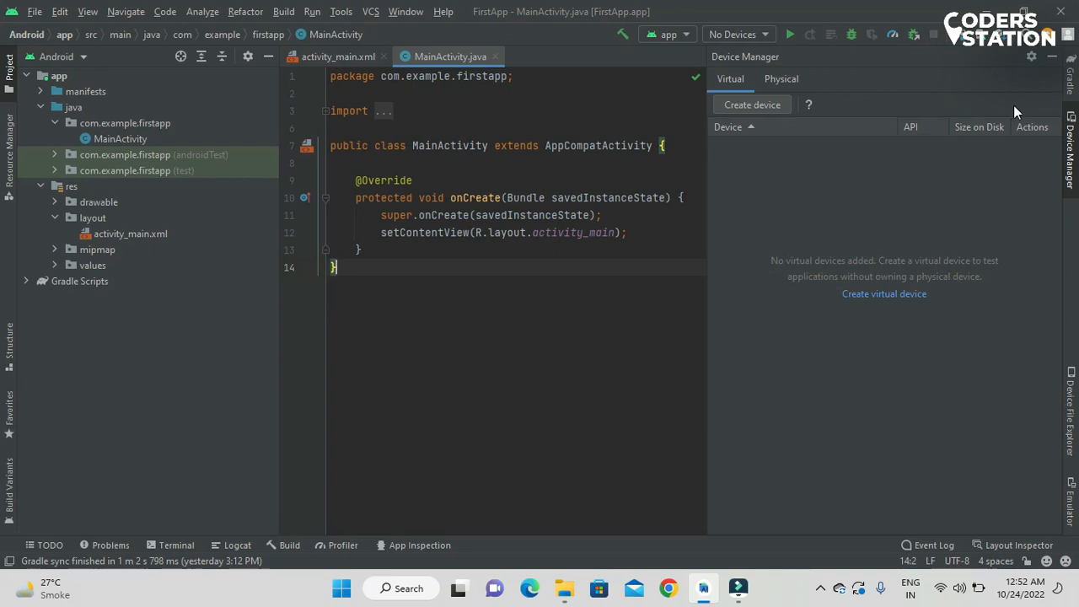
pyautogui.click(673, 105)
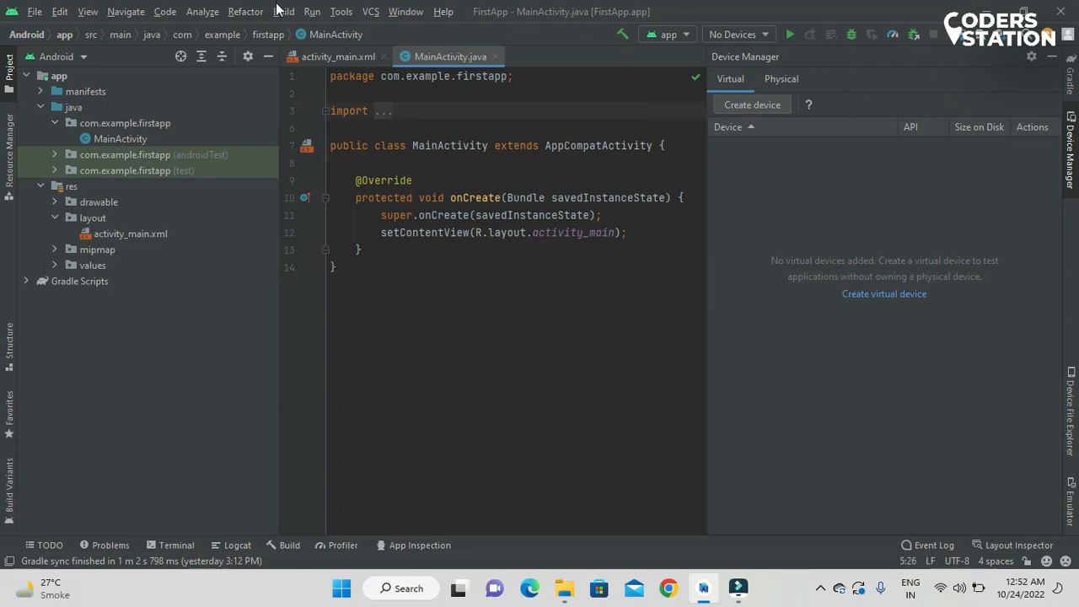
pyautogui.click(341, 14)
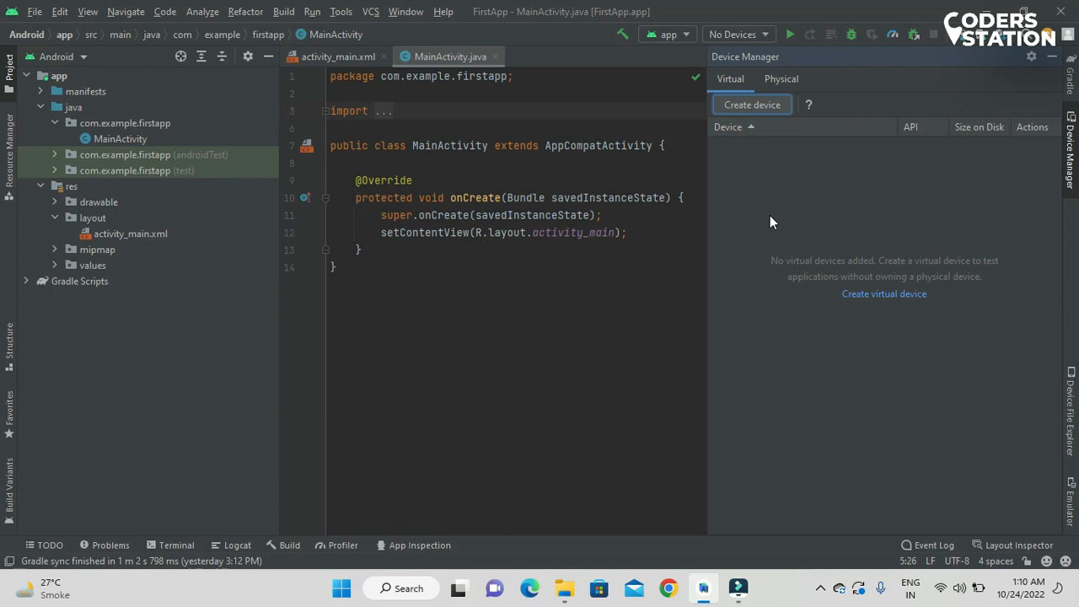
pyautogui.click(781, 110)
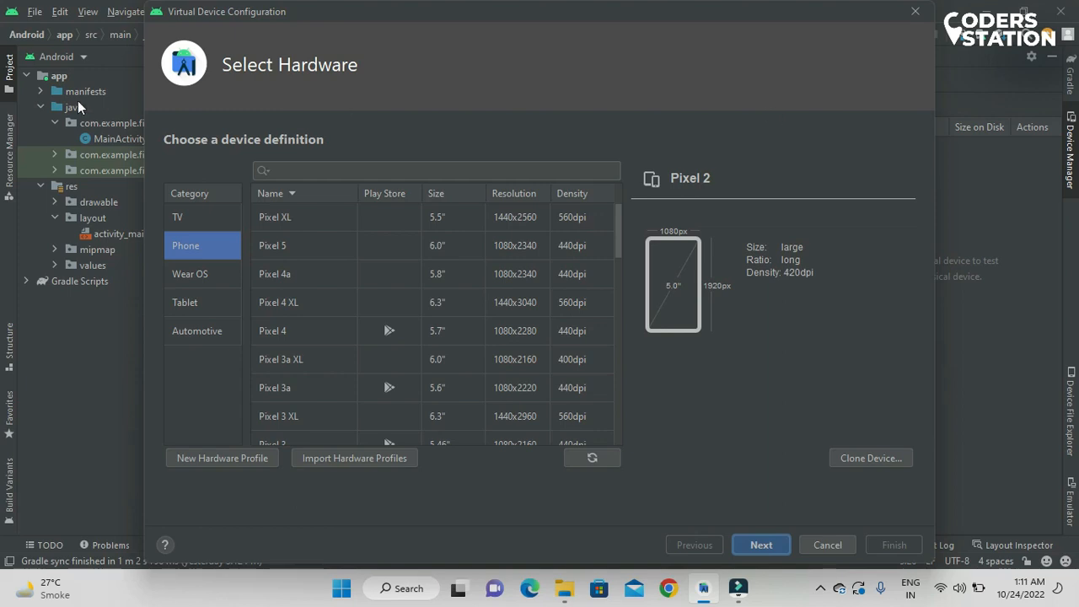
# Look through the hardware definitions for the TV, Wear OS, Tablet and Automotive categories.
pyautogui.click(189, 218)
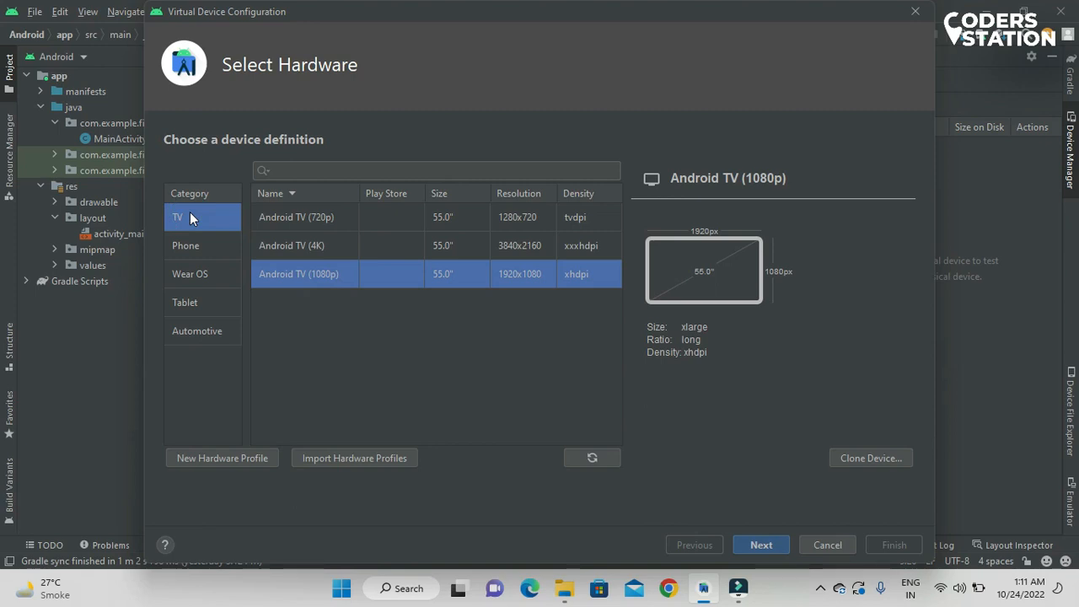
pyautogui.click(173, 275)
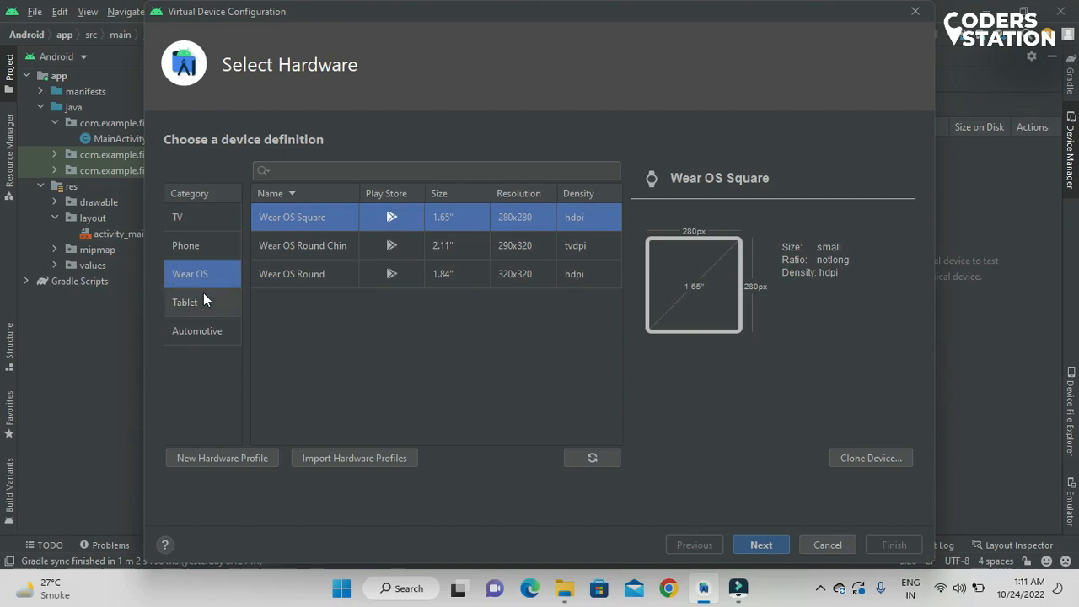
pyautogui.click(203, 297)
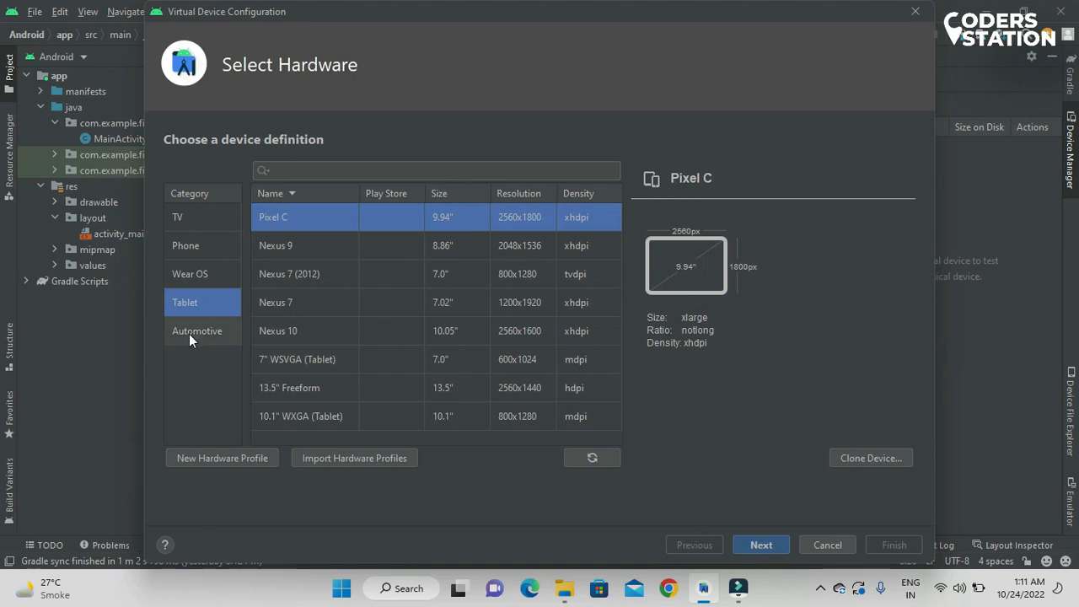
pyautogui.click(188, 334)
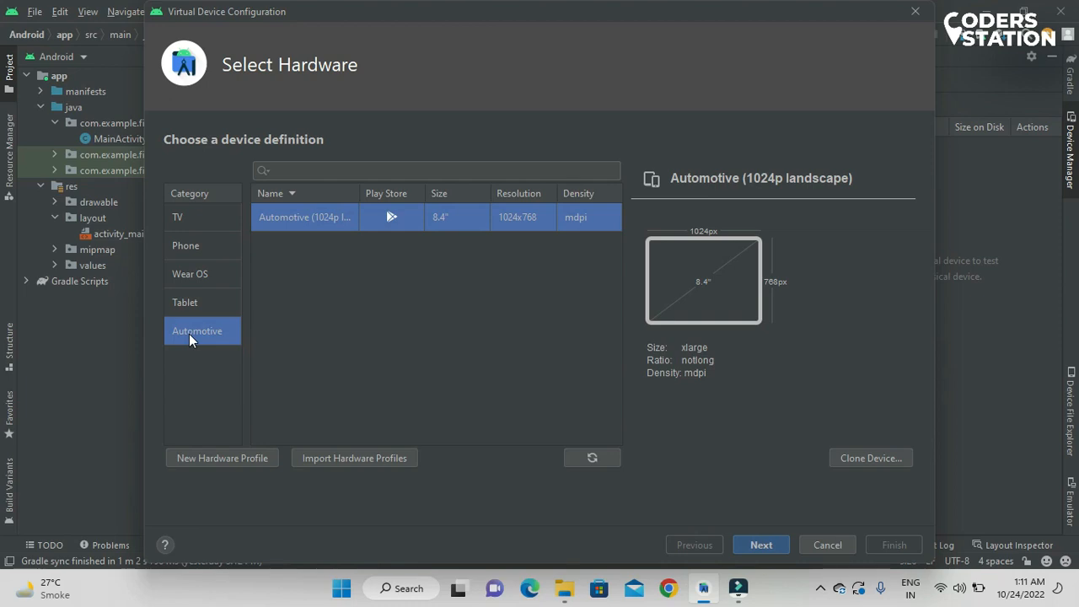
# Choose the Pixel 4 phone as the virtual device's hardware and proceed to the system image selection.
pyautogui.click(221, 247)
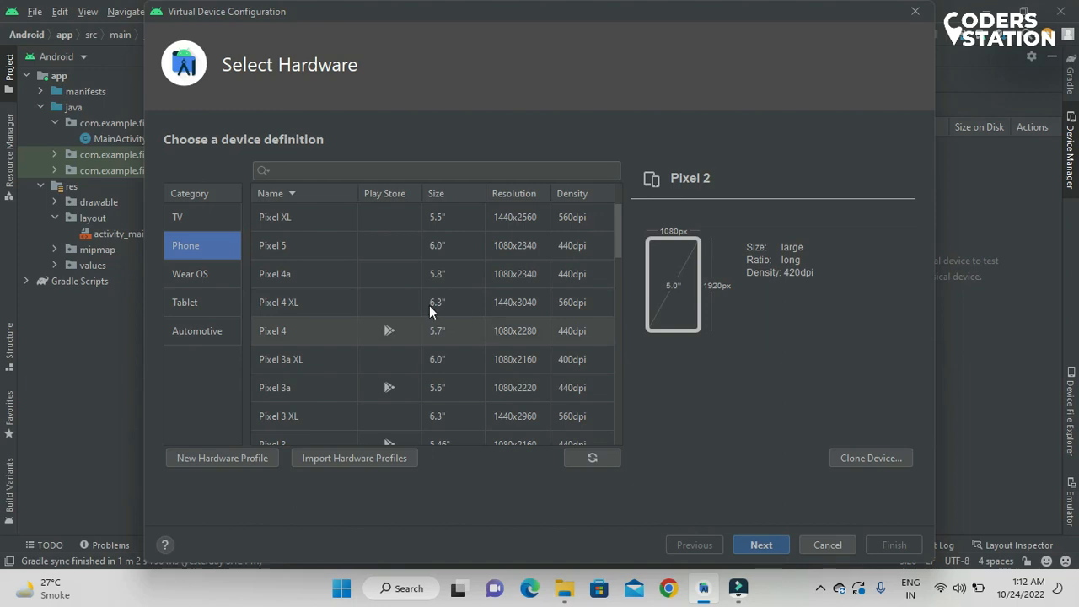
pyautogui.click(341, 338)
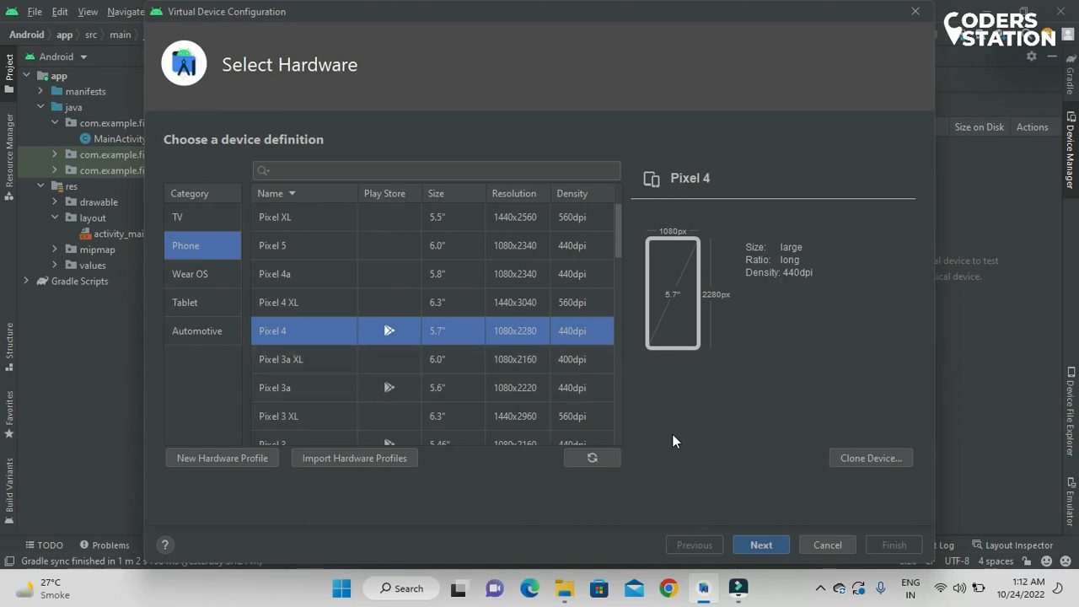
pyautogui.click(760, 544)
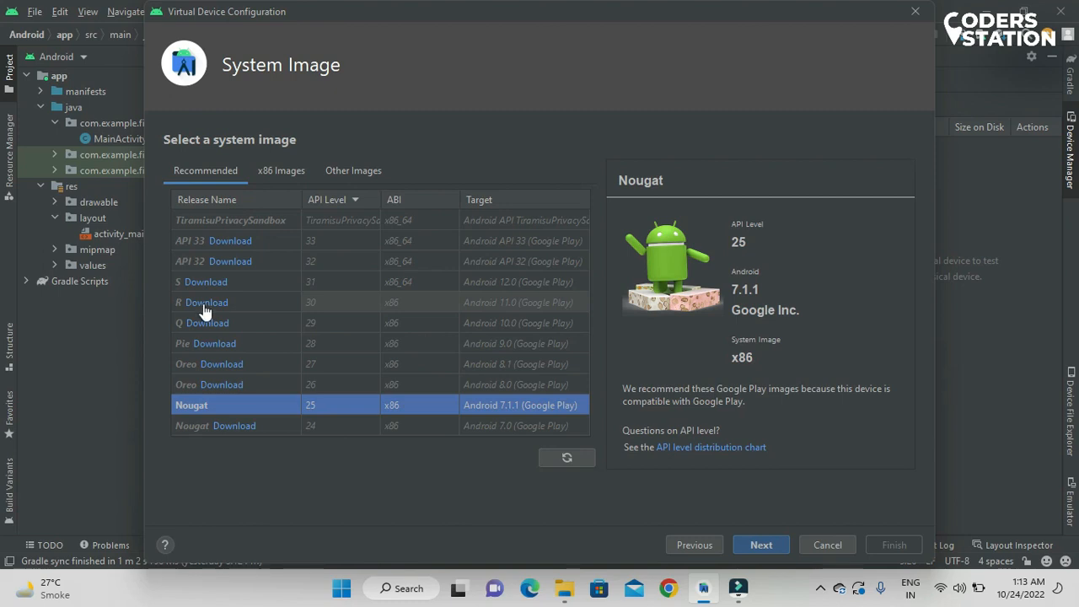
# Download the R system image (API level 30, Android 11.0, x86) and use it for the virtual device.
pyautogui.click(241, 301)
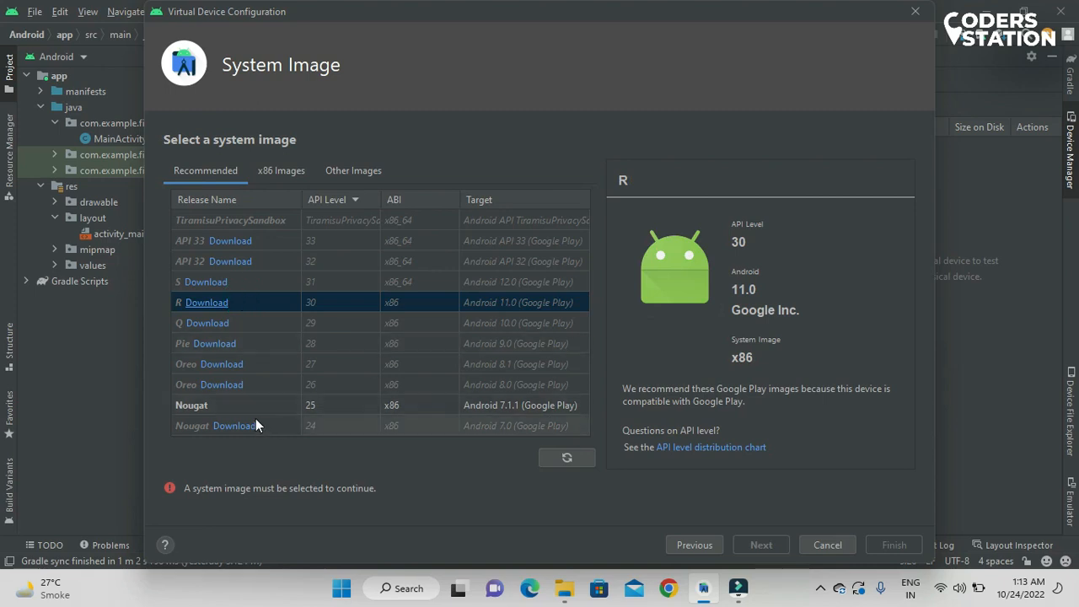
pyautogui.click(206, 409)
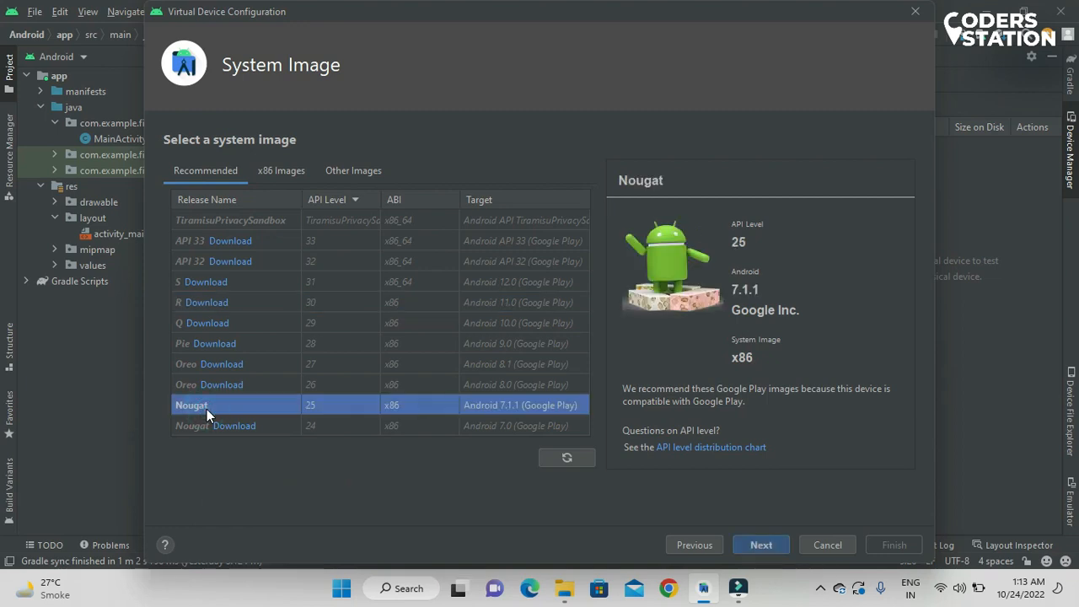
pyautogui.click(268, 302)
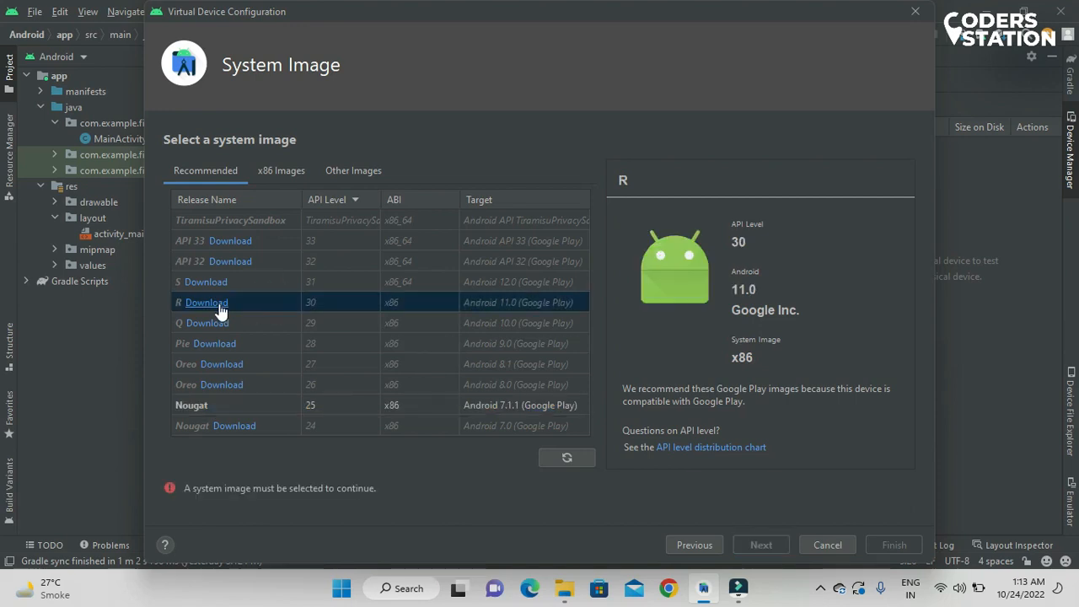
pyautogui.click(206, 302)
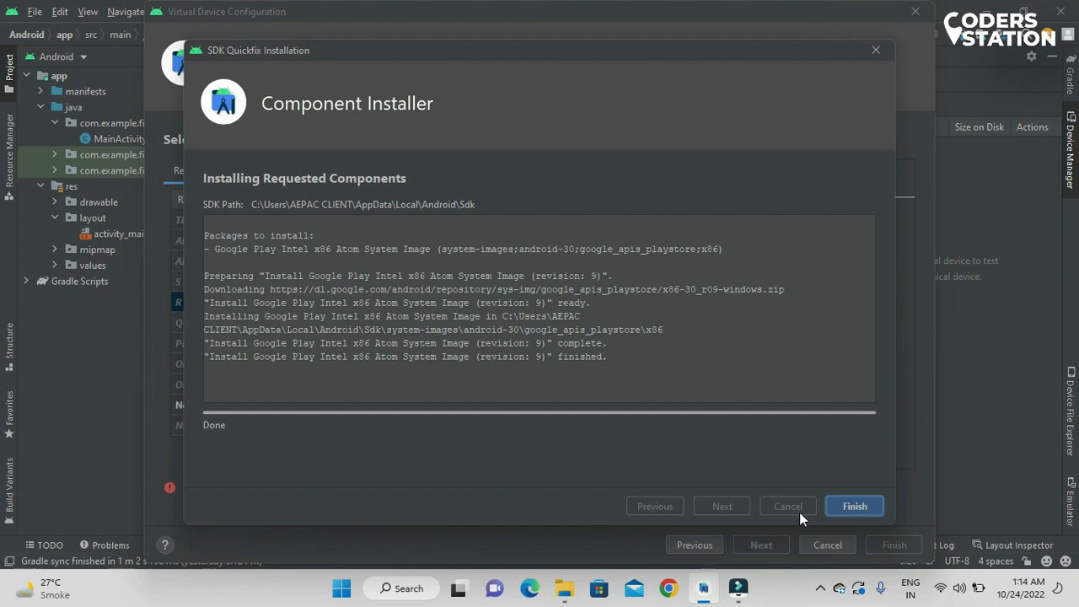
pyautogui.click(853, 508)
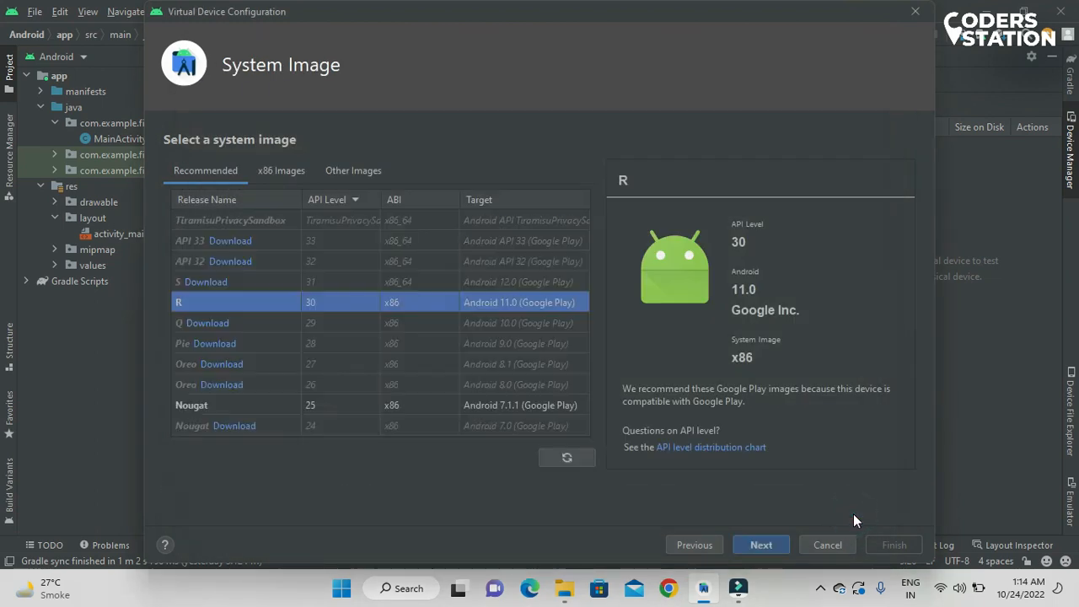
pyautogui.click(768, 547)
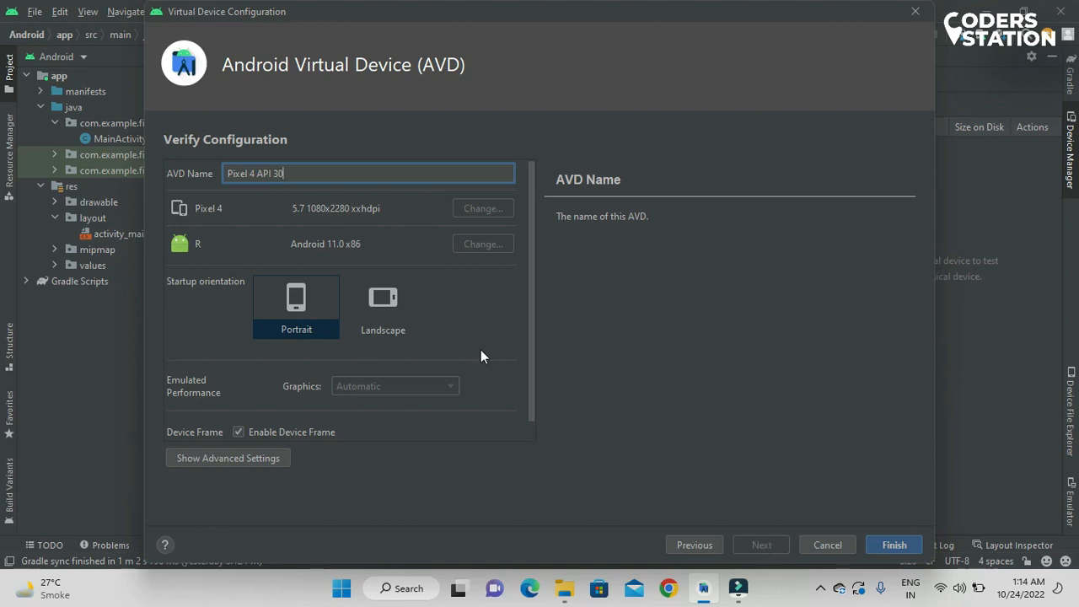
# Keep the AVD name Pixel 4 API 30 and select Portrait as the startup orientation.
pyautogui.click(320, 178)
pyautogui.click(391, 347)
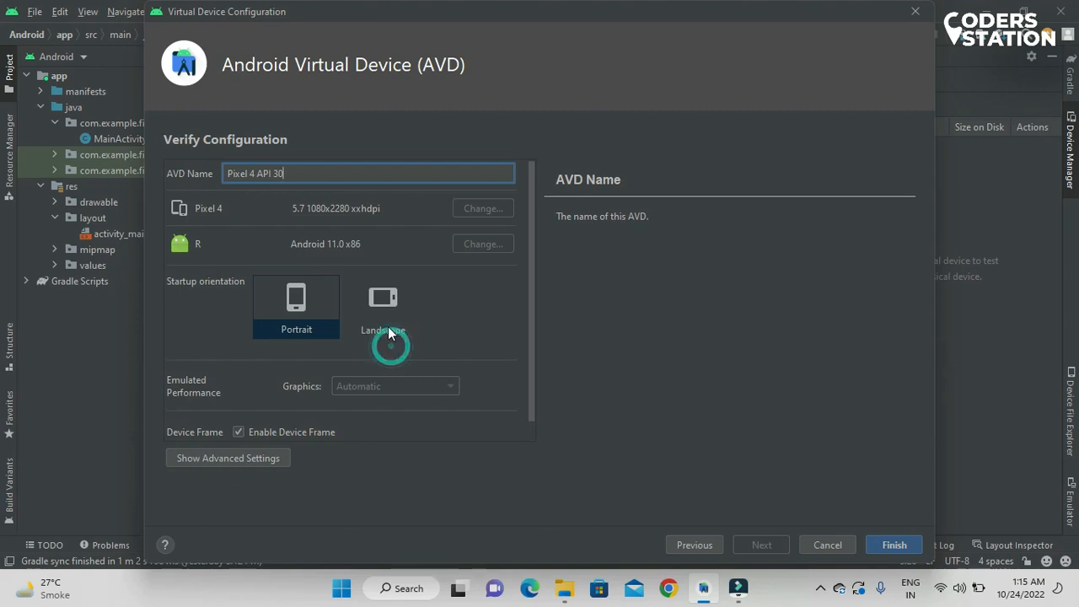
pyautogui.click(312, 316)
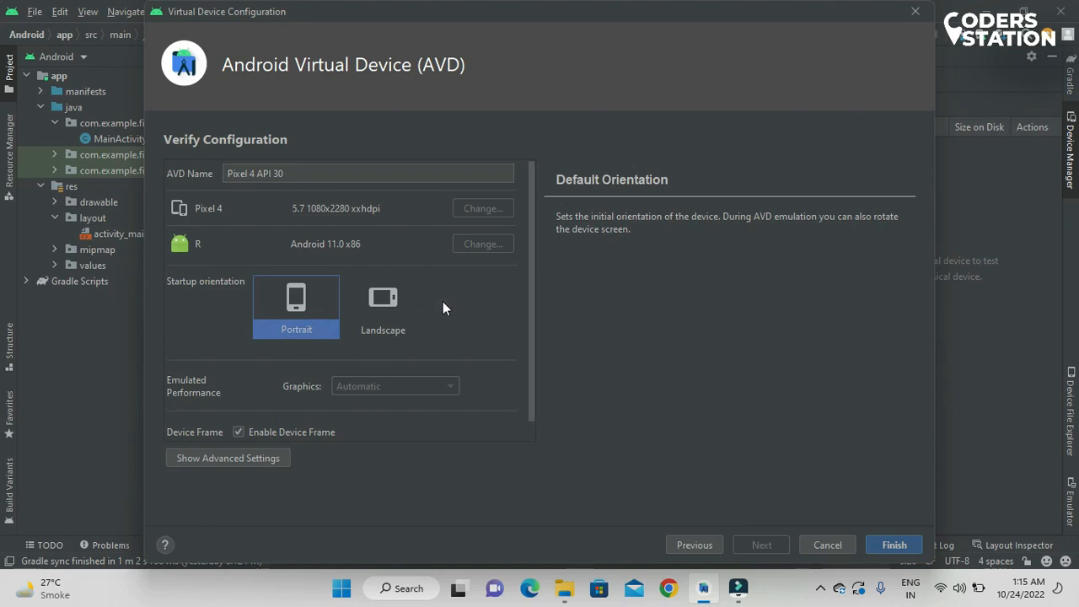
# Review the virtual device's advanced settings, including memory and storage, device frame and keyboard input, and hide them again.
pyautogui.click(269, 462)
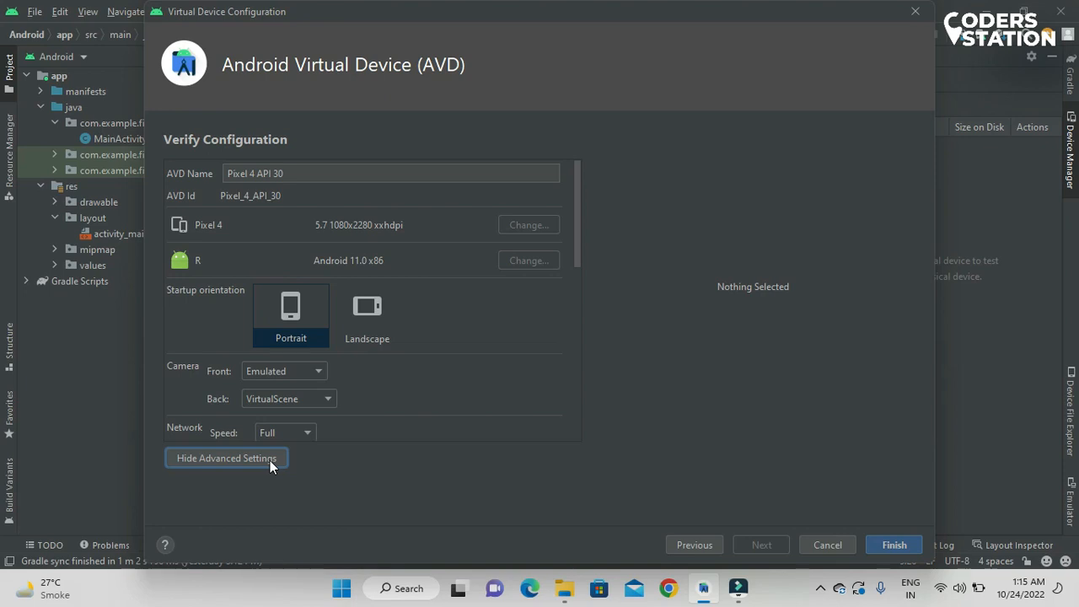
pyautogui.click(585, 248)
pyautogui.moveTo(579, 254); pyautogui.dragTo(599, 394)
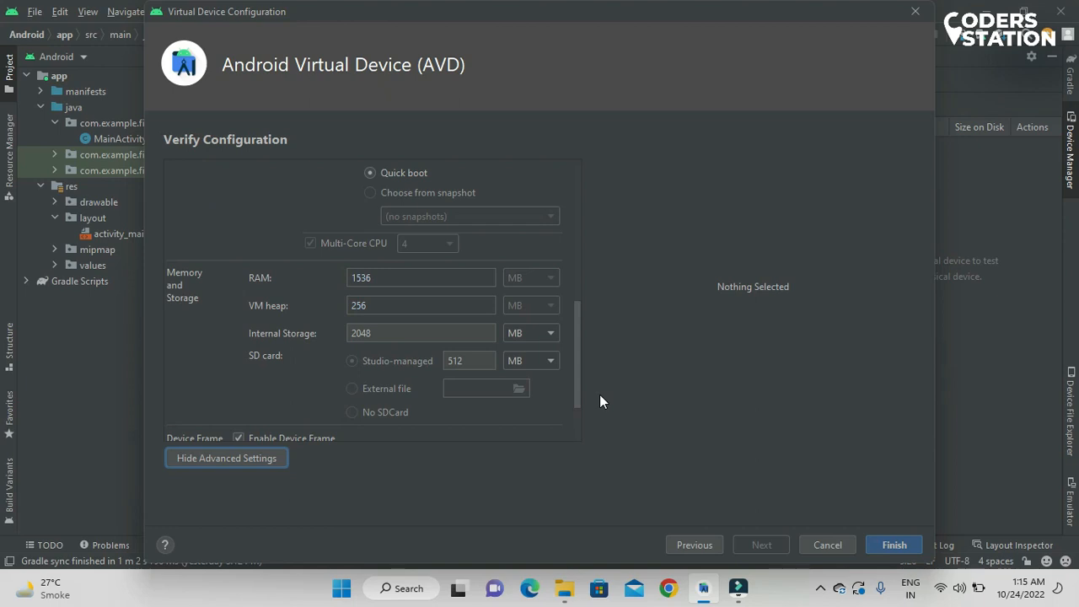
pyautogui.moveTo(580, 389); pyautogui.dragTo(586, 439)
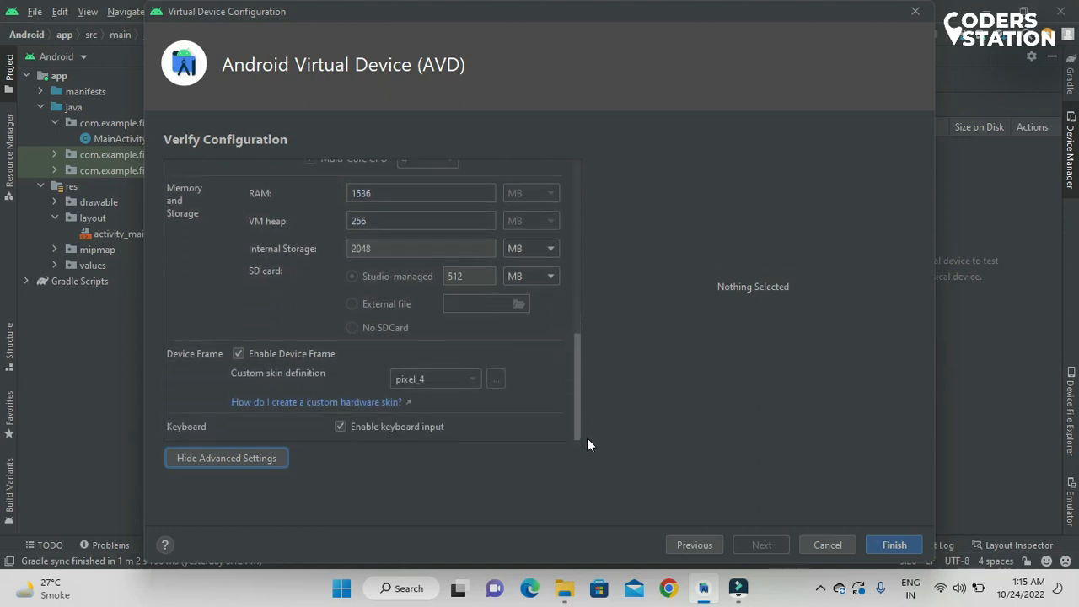
pyautogui.click(274, 465)
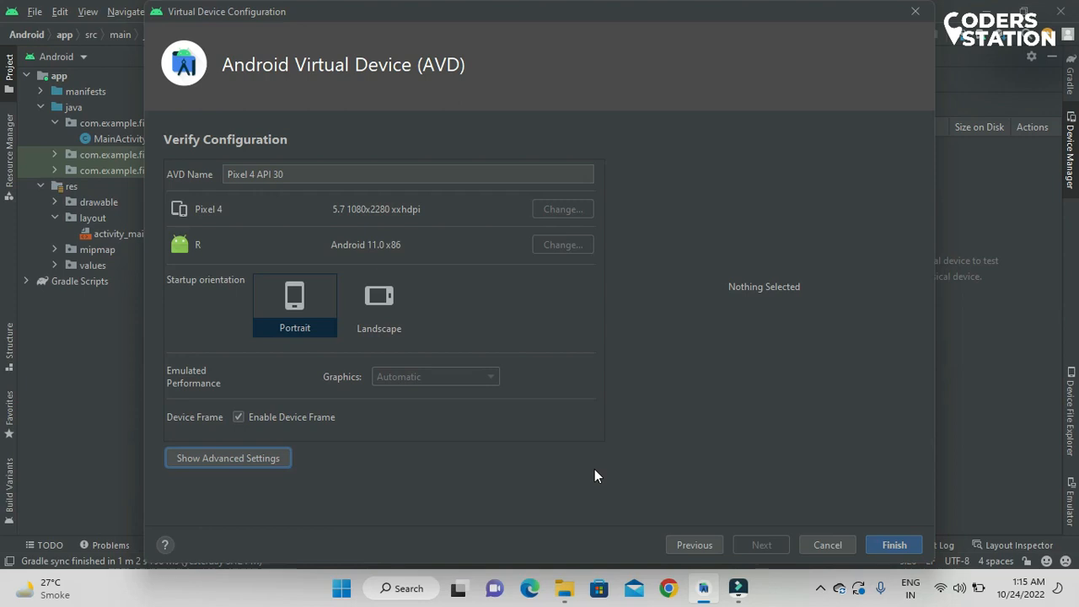
# Finish creating the Pixel 4 API 30 virtual device, launch it in the emulator and hide the Device Manager.
pyautogui.click(895, 545)
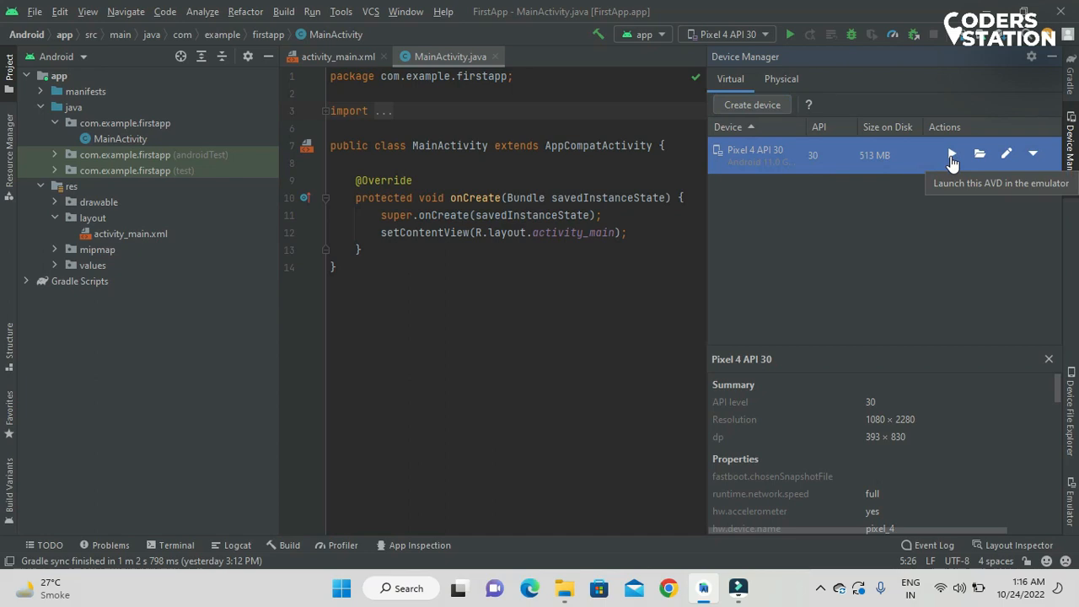
pyautogui.click(951, 155)
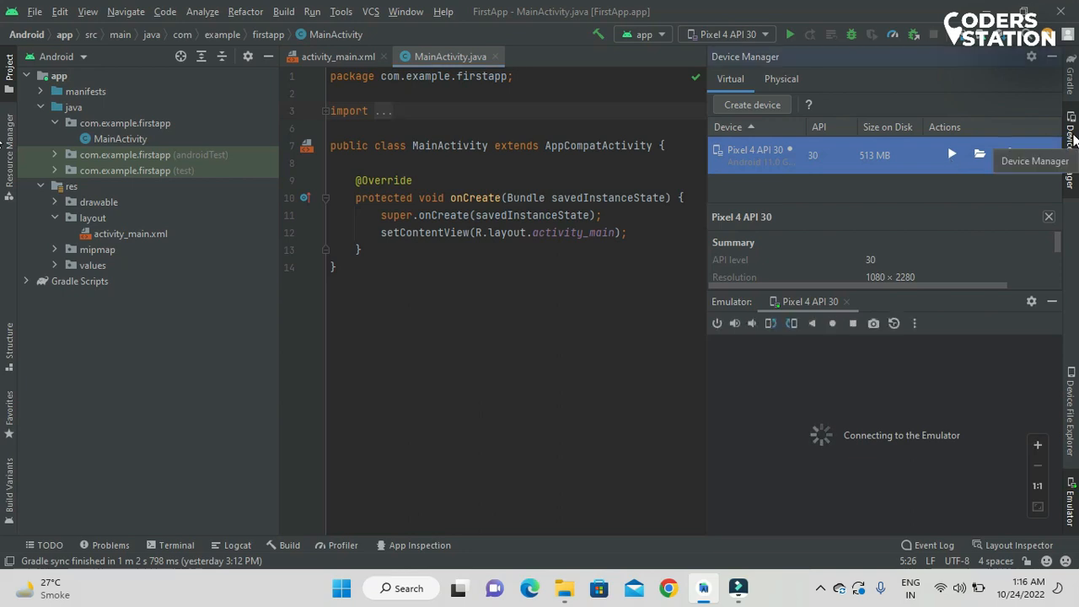
pyautogui.click(1070, 143)
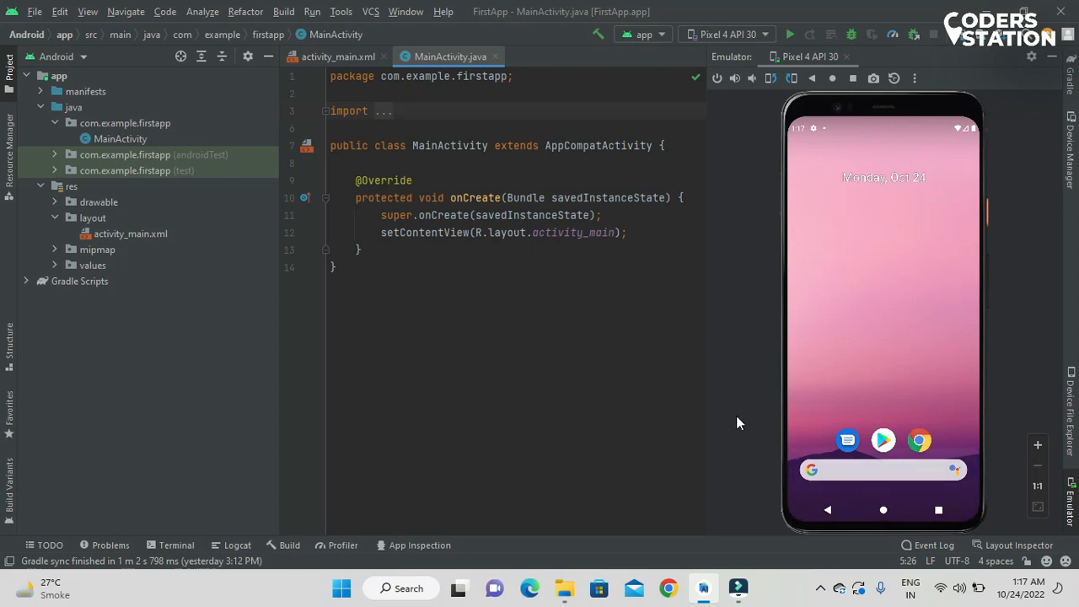
pyautogui.click(620, 328)
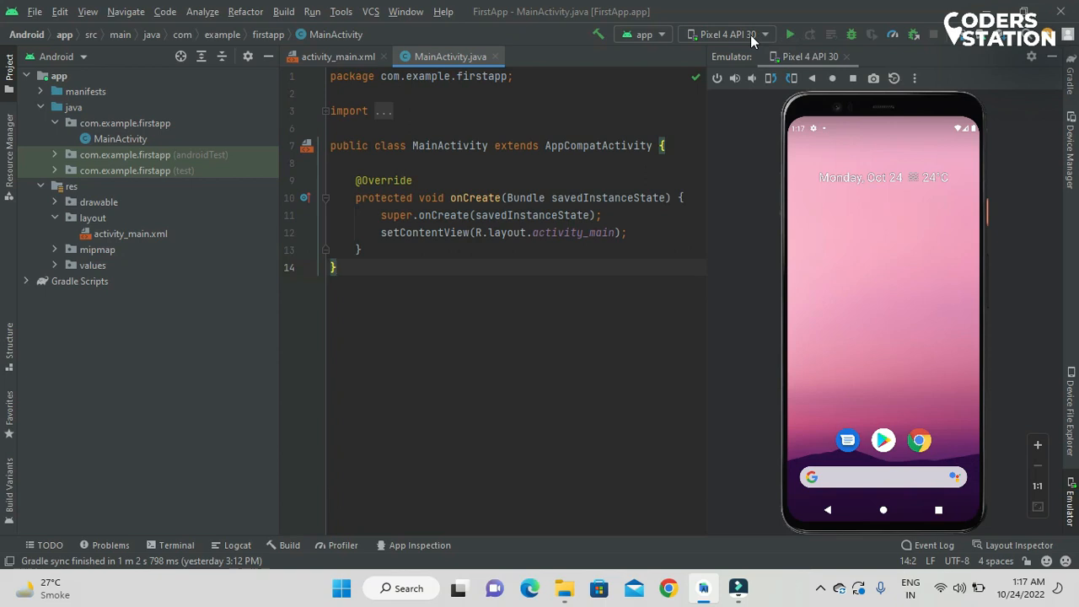
# Select Pixel 4 API 30 as the target device and run the app on it.
pyautogui.click(752, 40)
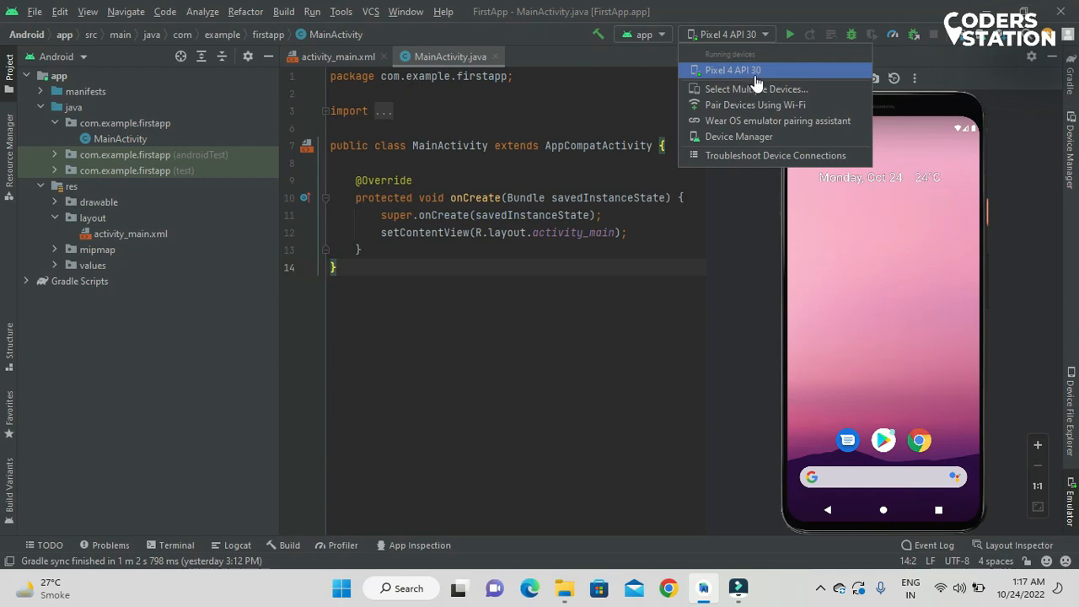
pyautogui.click(755, 74)
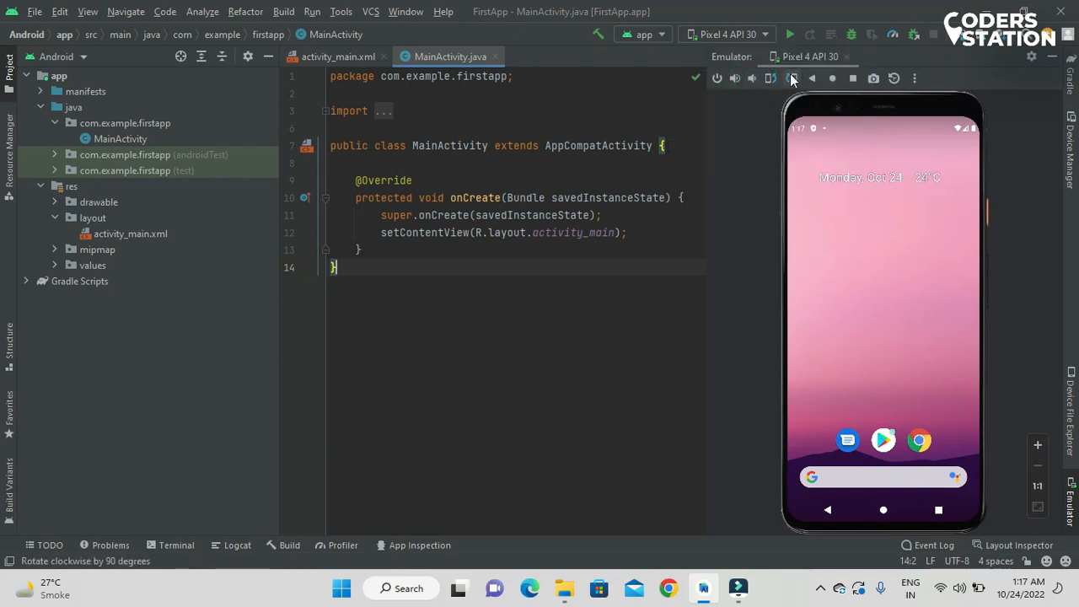
pyautogui.click(797, 39)
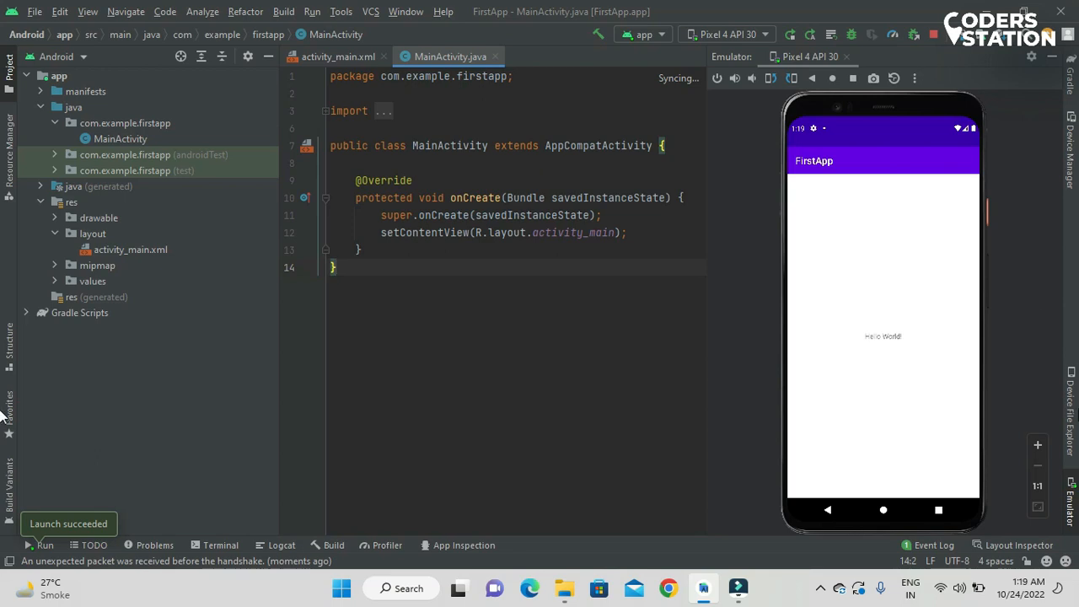
# Return the emulated phone to its home screen and rotate it counterclockwise through a full turn in 90-degree steps.
pyautogui.click(883, 512)
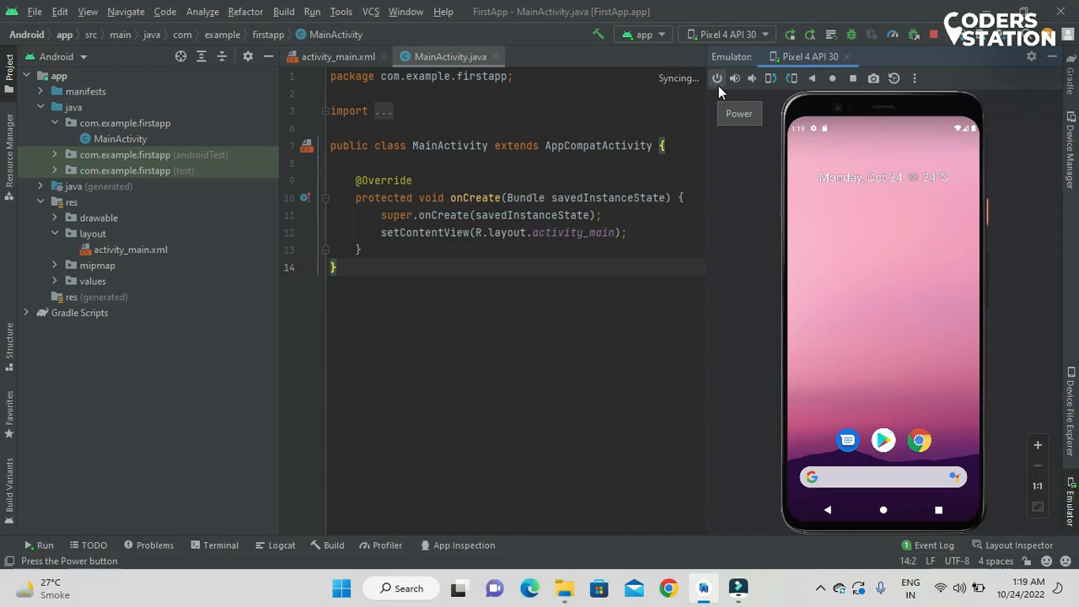
pyautogui.click(767, 80)
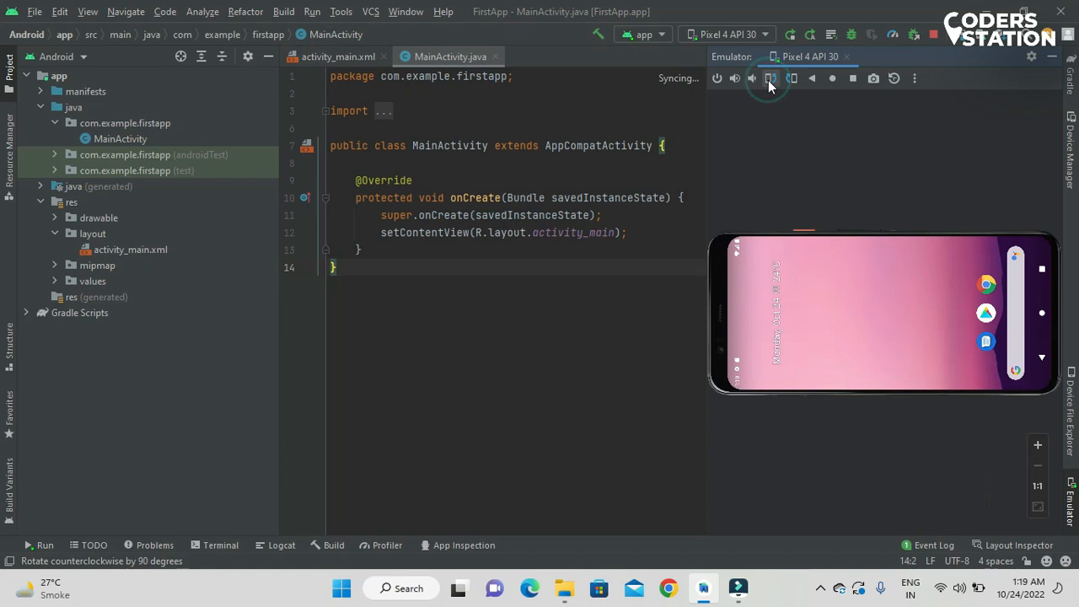
pyautogui.click(768, 80)
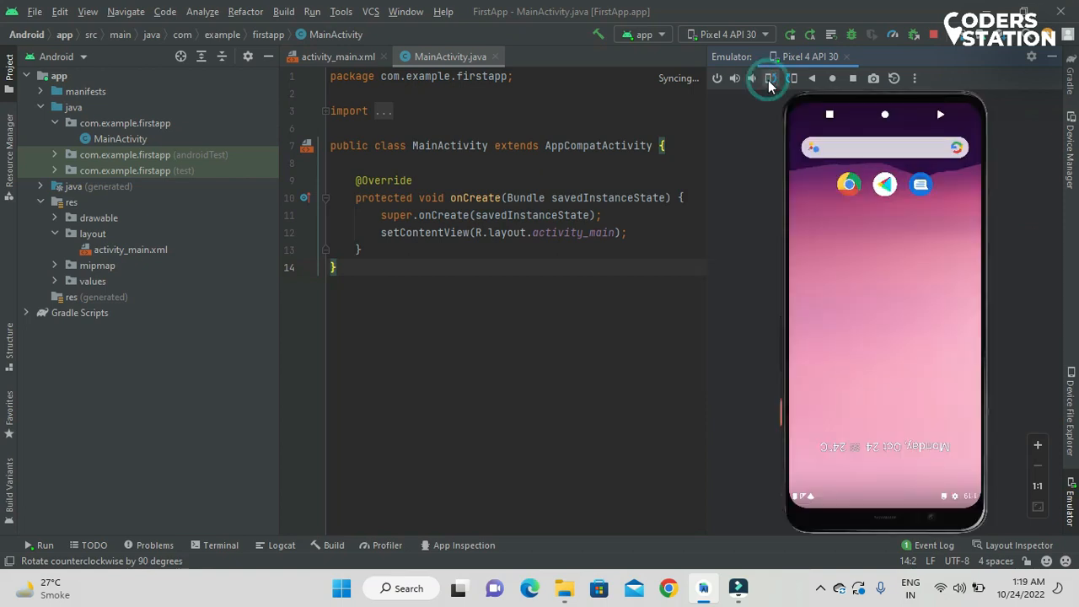
pyautogui.click(767, 80)
pyautogui.click(769, 80)
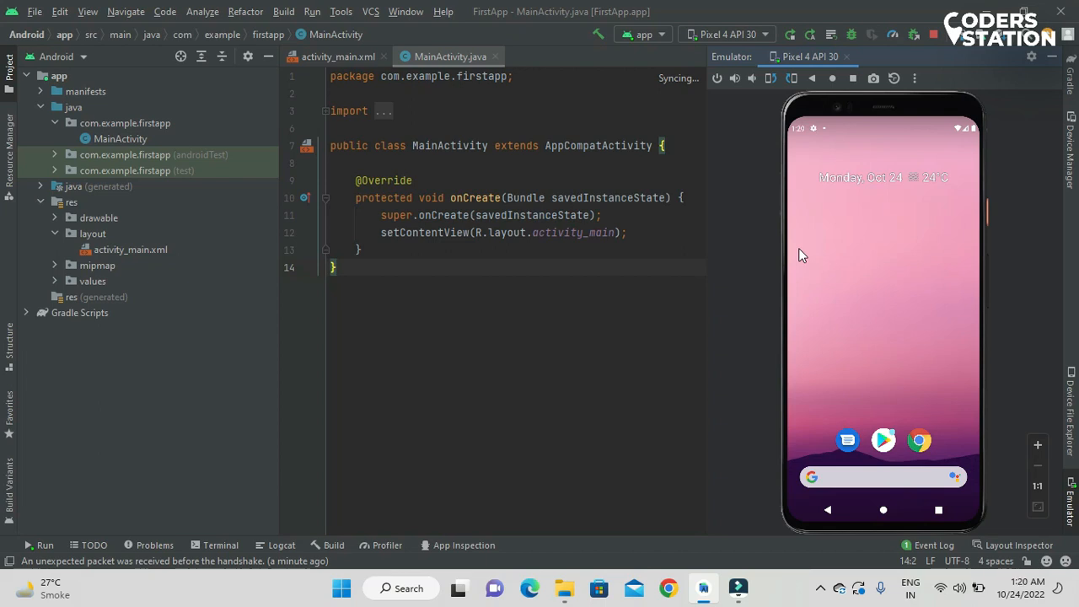
# Rotate the emulated phone clockwise three times by 90 degrees.
pyautogui.click(791, 78)
pyautogui.click(791, 78)
pyautogui.click(791, 78)
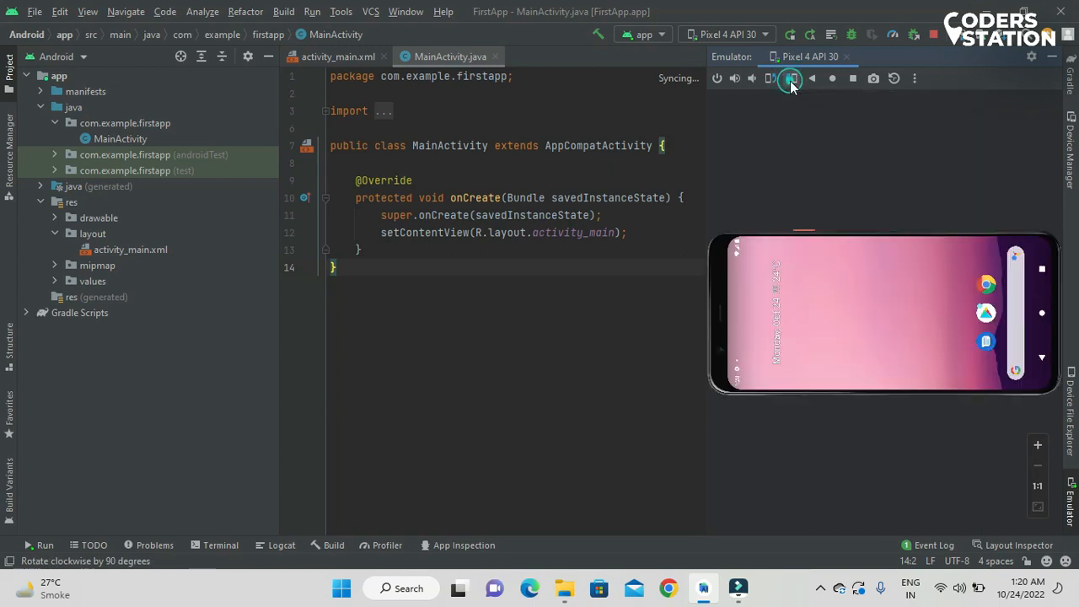
# Rotate the emulated phone clockwise to upright portrait, then view its recent apps and return to the home screen.
pyautogui.click(791, 78)
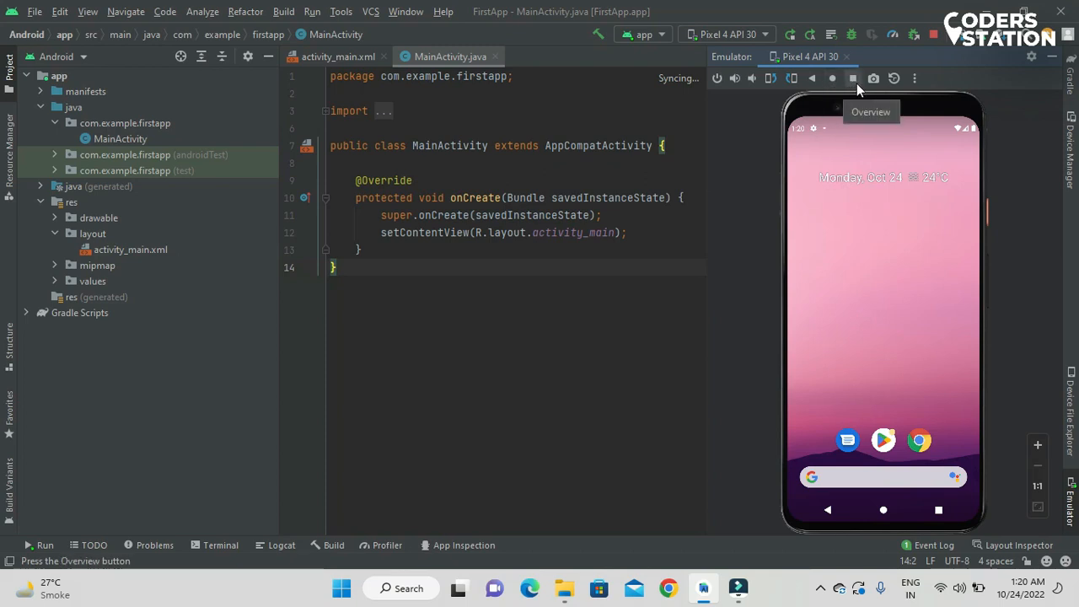
pyautogui.click(938, 511)
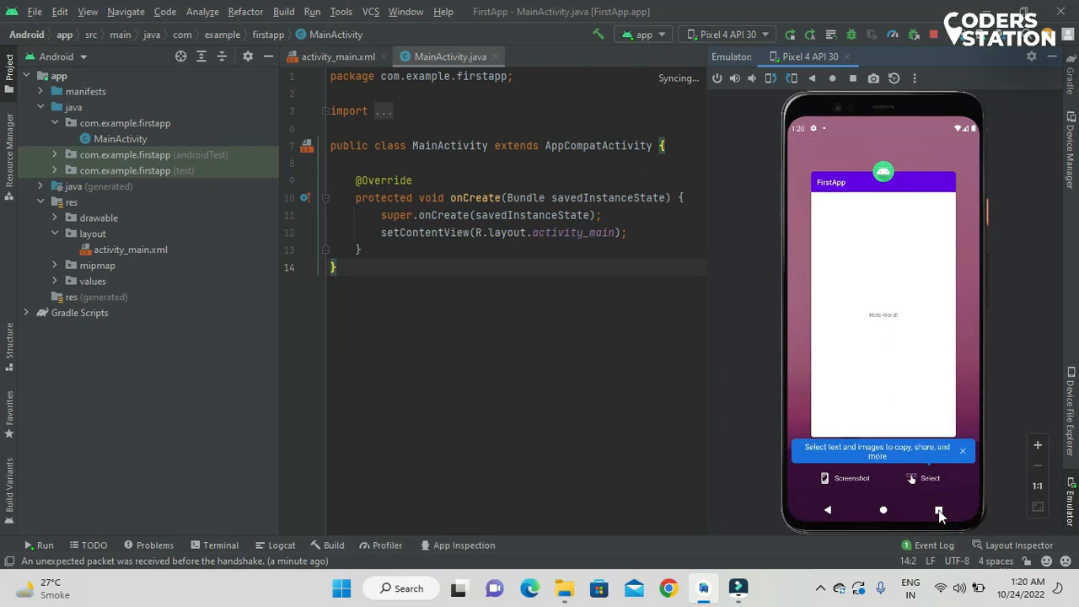
pyautogui.click(885, 512)
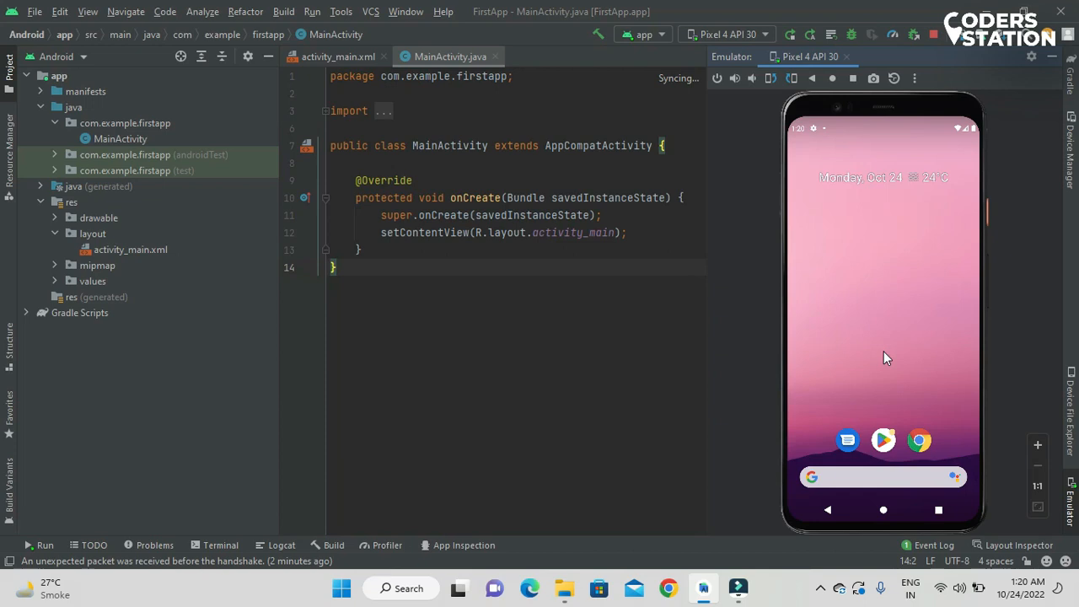
# Capture a screenshot of the emulated phone's home screen and dismiss the capture without saving it.
pyautogui.click(878, 83)
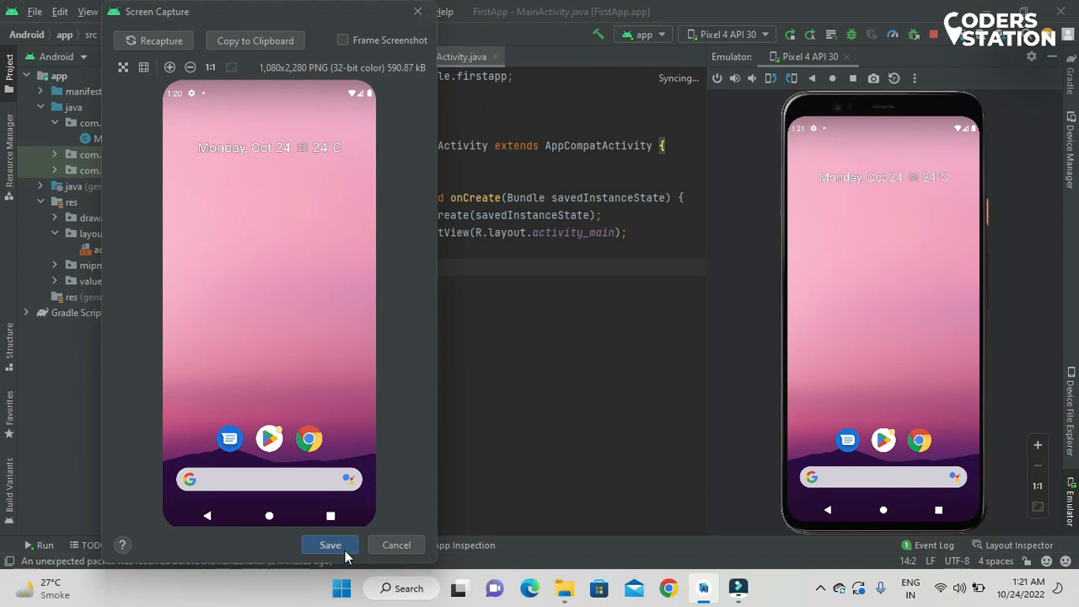
pyautogui.click(417, 13)
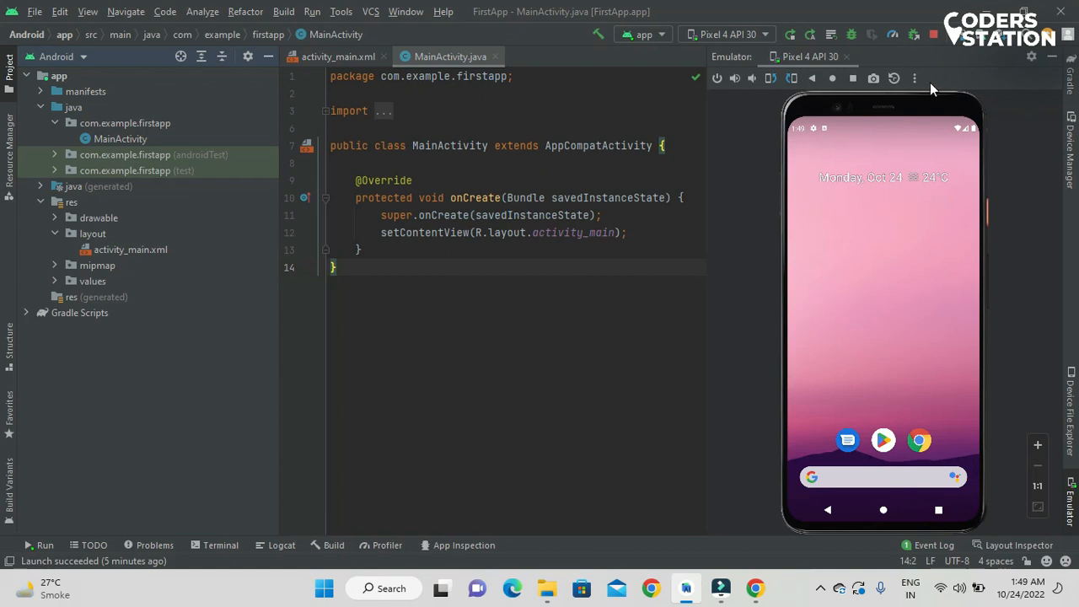
# Open the emulator's extended controls, search the location map for "gateway of" and pick Gateway Of India.
pyautogui.click(910, 83)
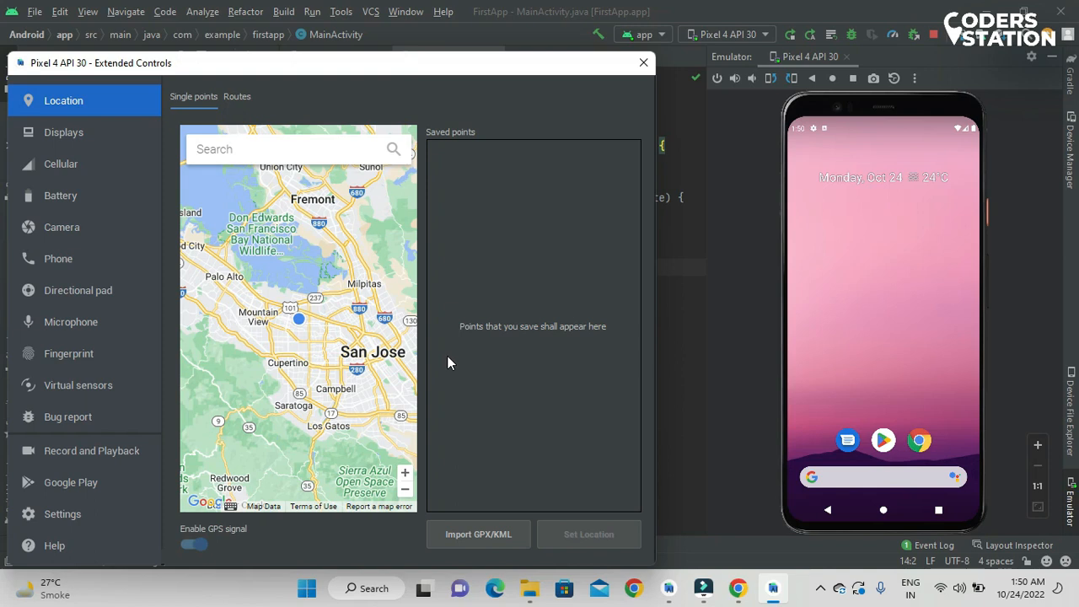
pyautogui.click(251, 158)
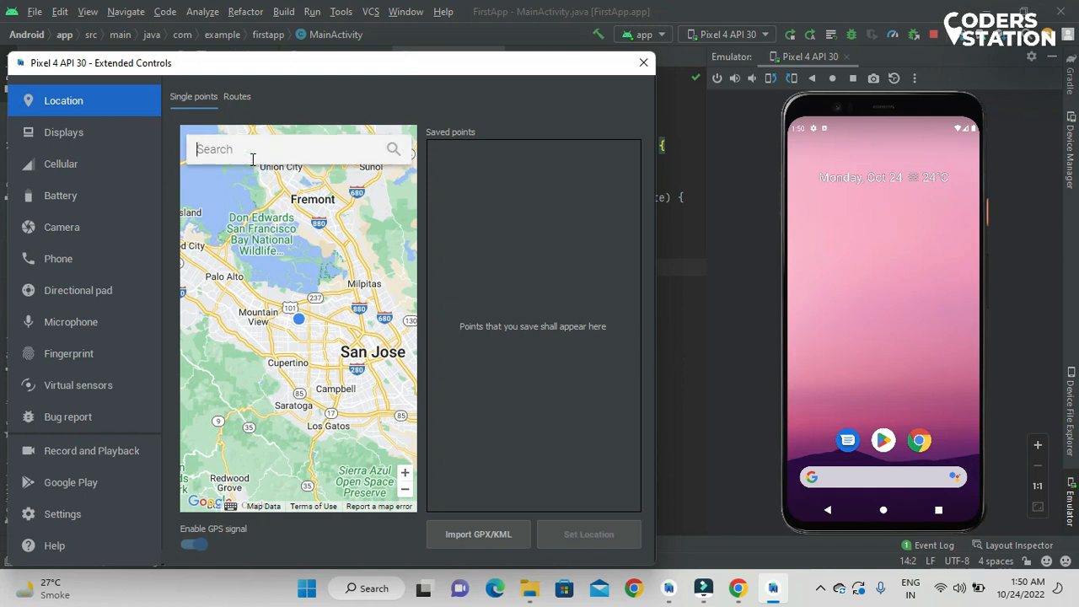
pyautogui.write('ga')
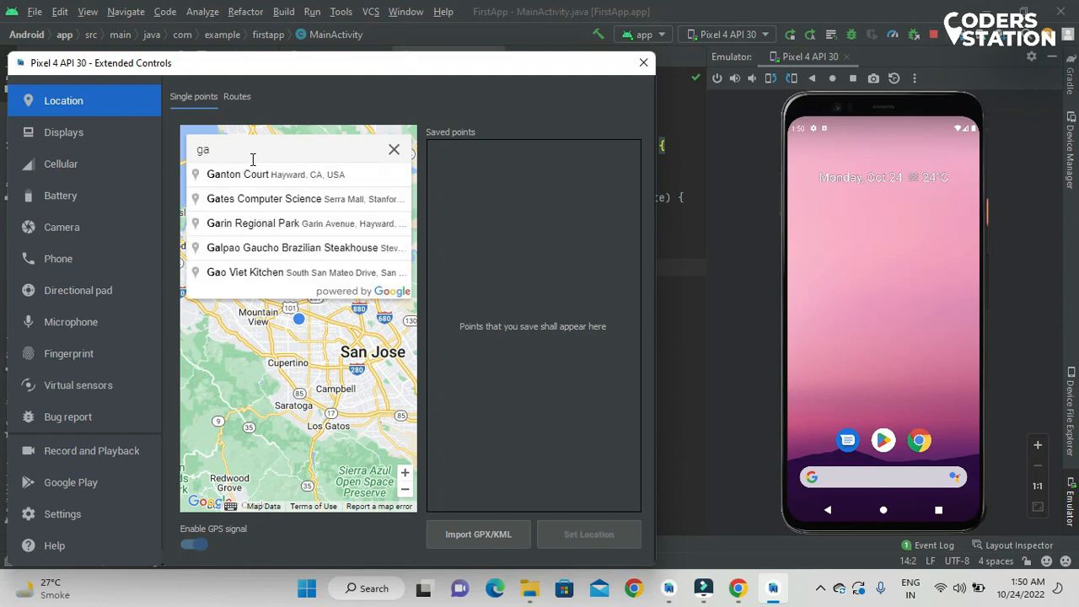
pyautogui.write('tewa')
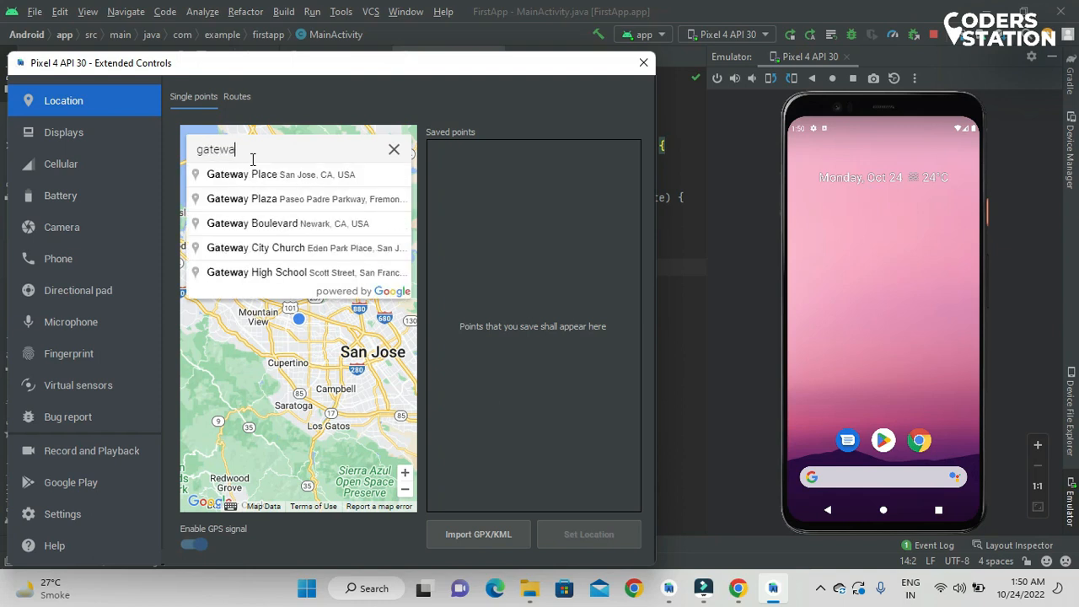
pyautogui.write('y')
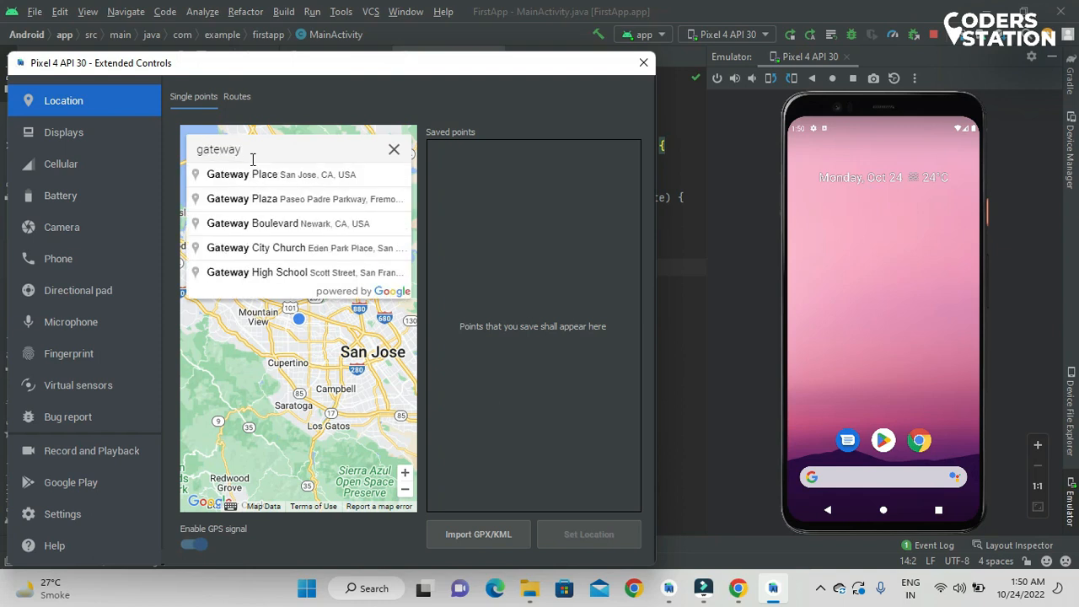
pyautogui.write(' of')
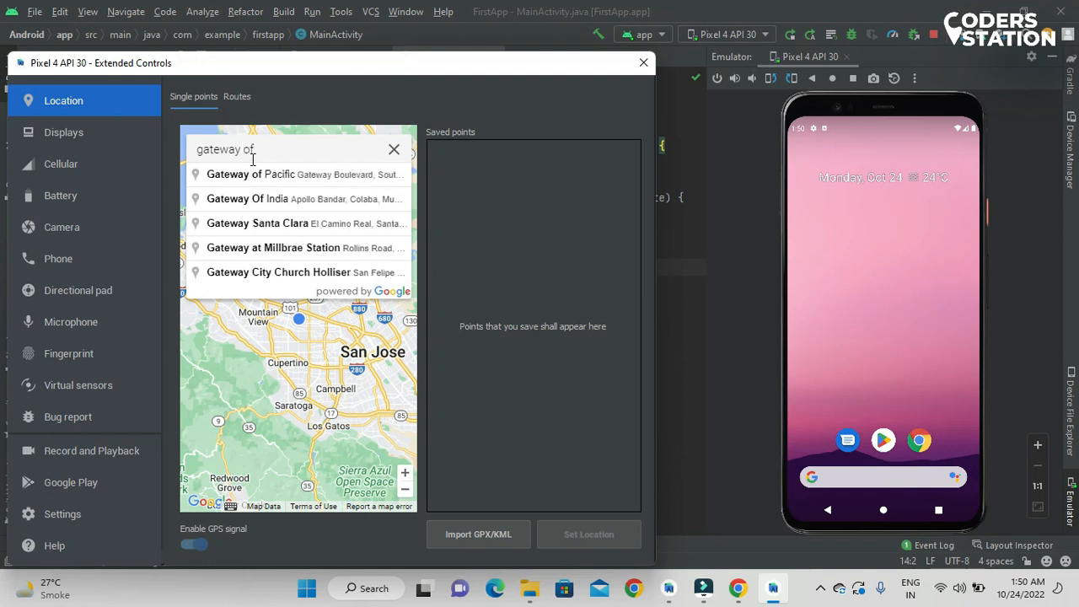
pyautogui.click(273, 199)
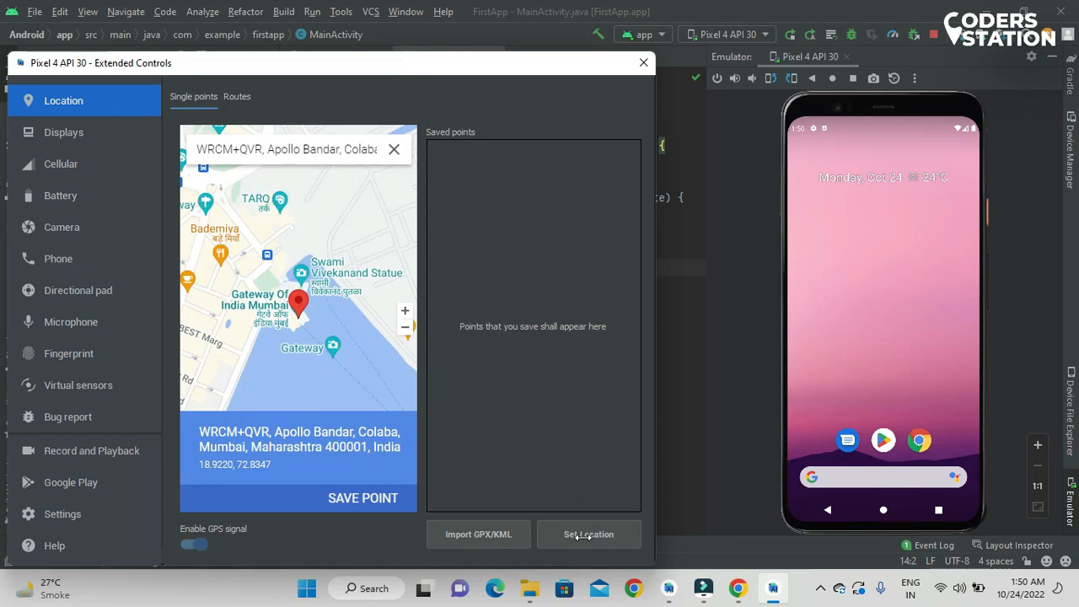
# Save the Gateway Of India point under its suggested name and set it as the emulated phone's location.
pyautogui.click(379, 501)
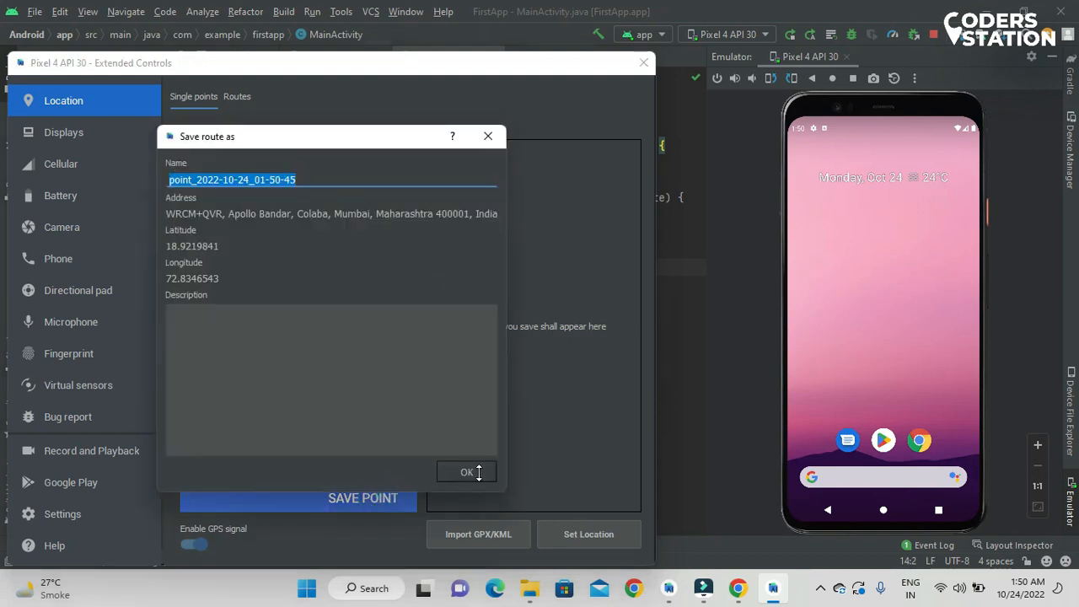
pyautogui.click(466, 472)
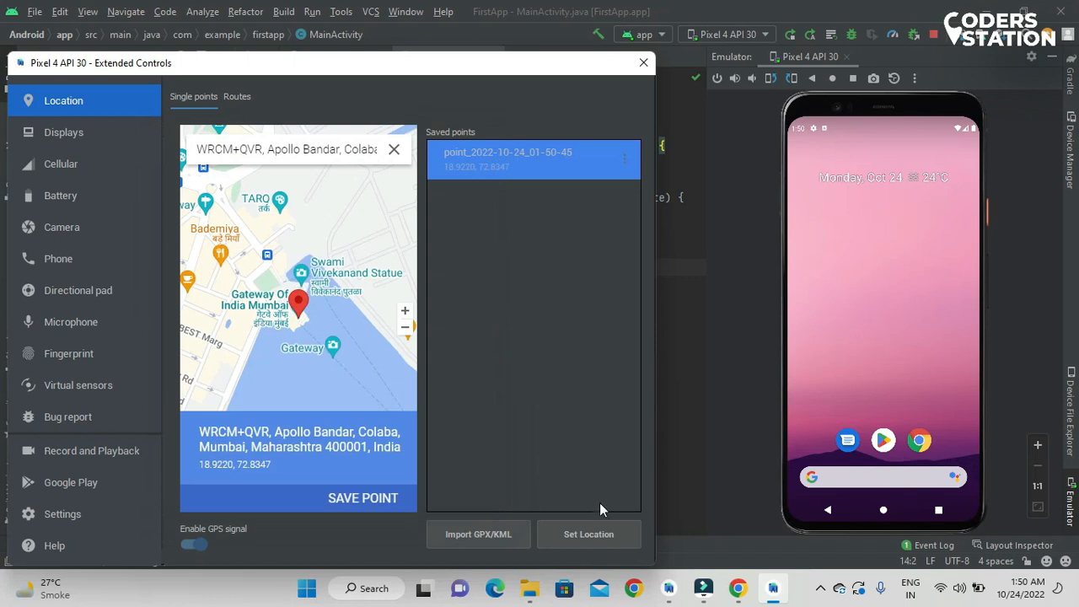
pyautogui.click(585, 533)
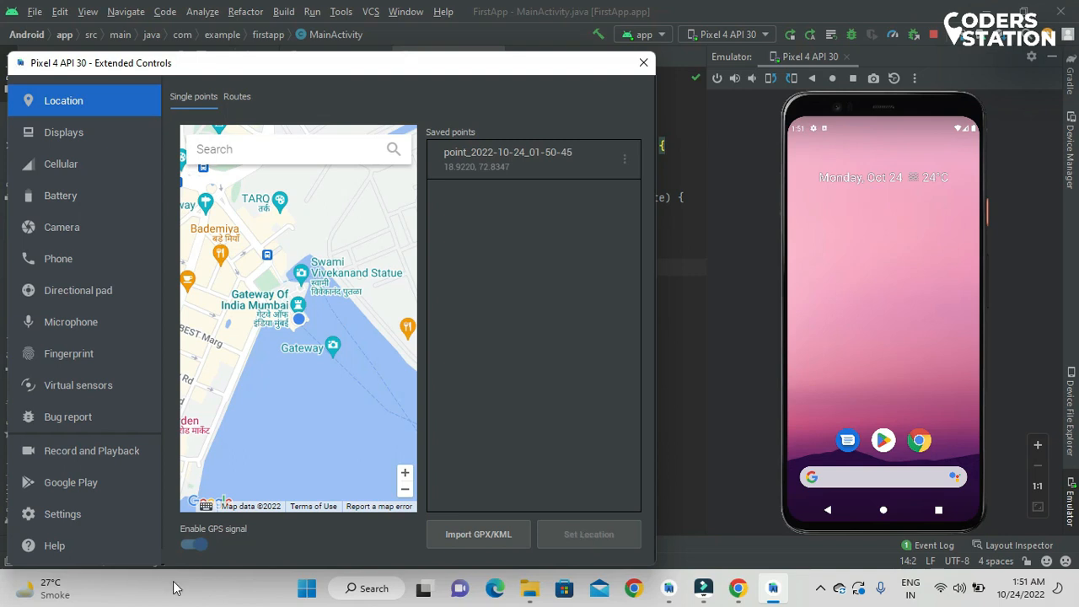
# Add a secondary display to the emulated phone and set its resolution to 1080p (1920x1080).
pyautogui.click(74, 134)
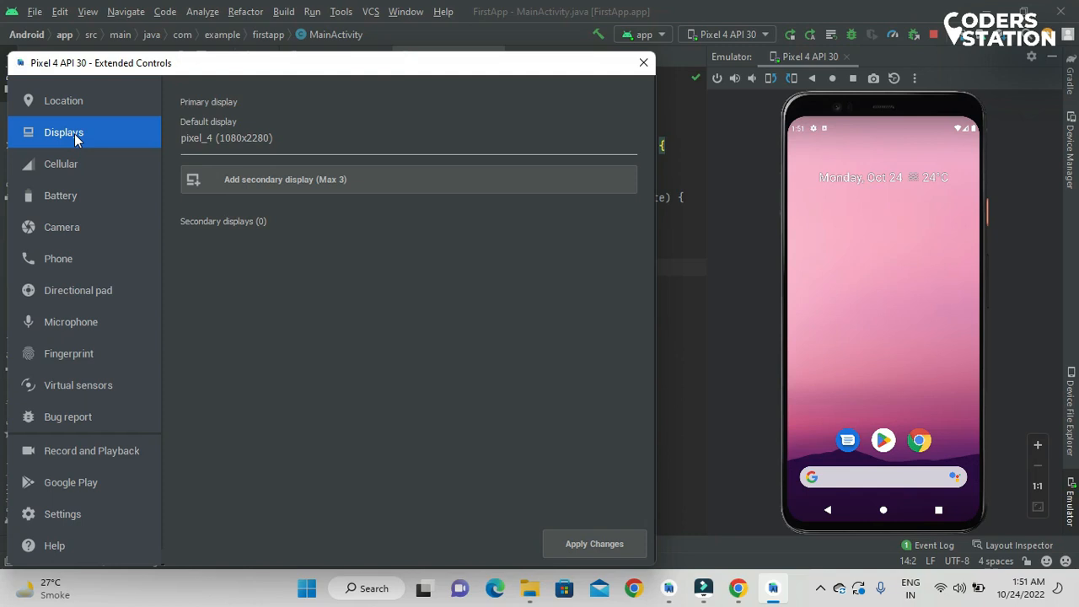
pyautogui.click(259, 180)
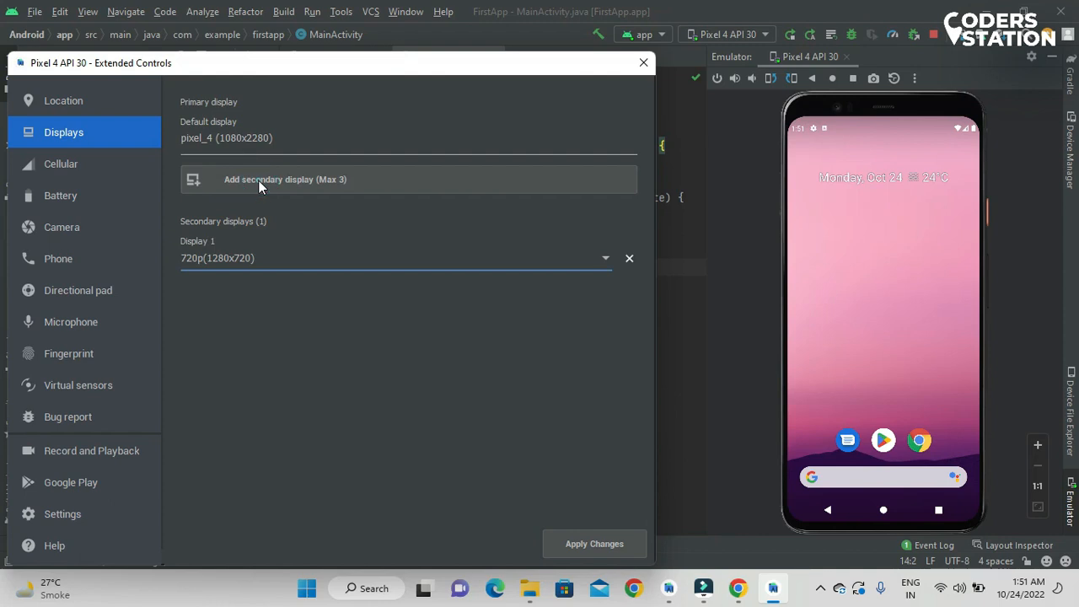
pyautogui.click(590, 262)
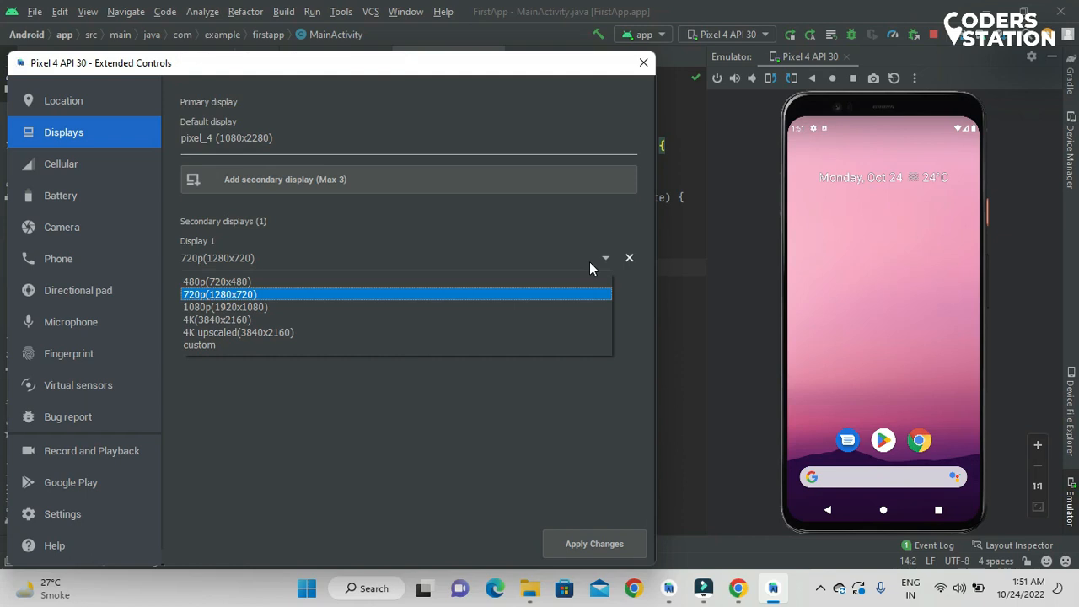
pyautogui.click(546, 308)
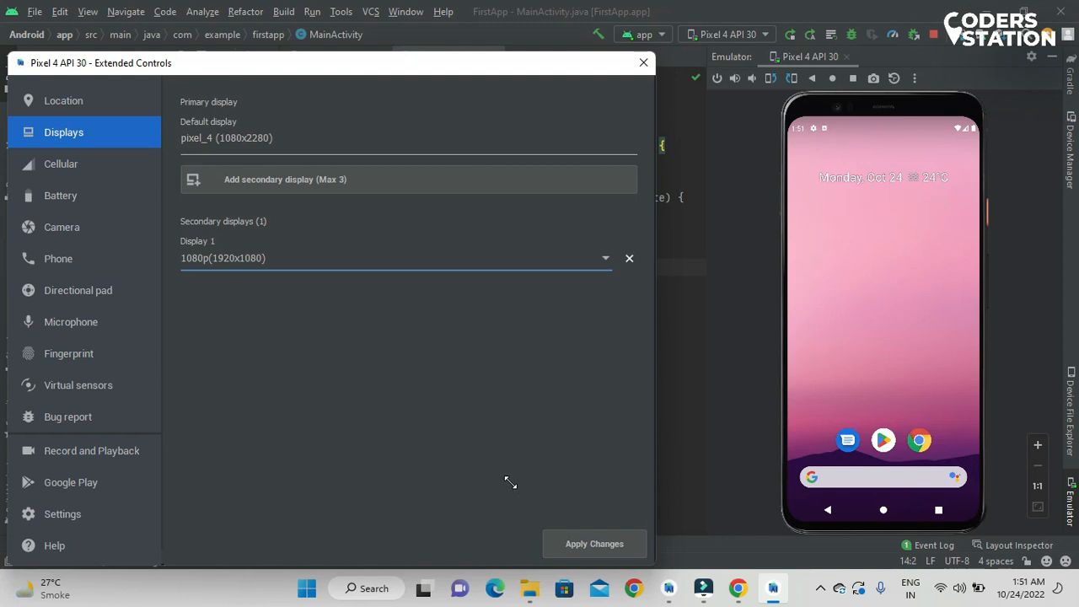
# Examine the cellular options for network type, signal strength, voice status, data status and meter status without changing them.
pyautogui.click(43, 174)
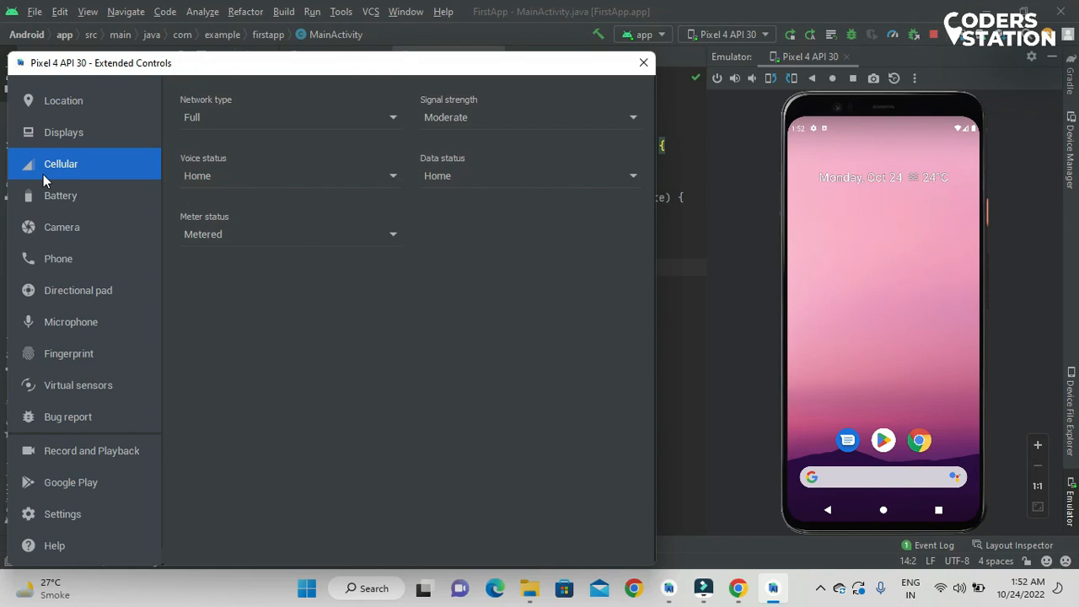
pyautogui.click(325, 123)
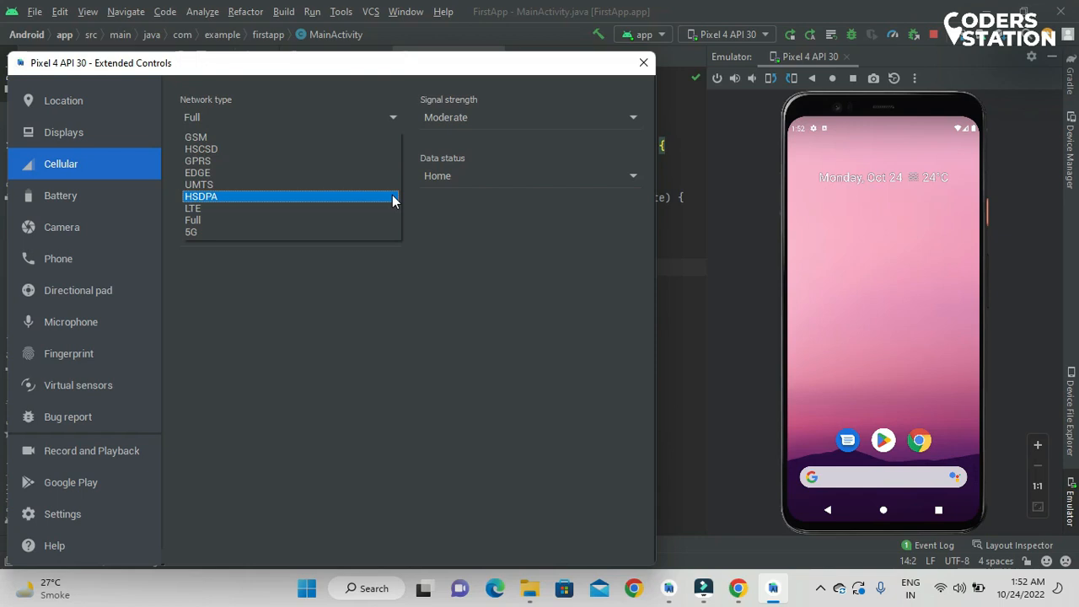
pyautogui.click(494, 241)
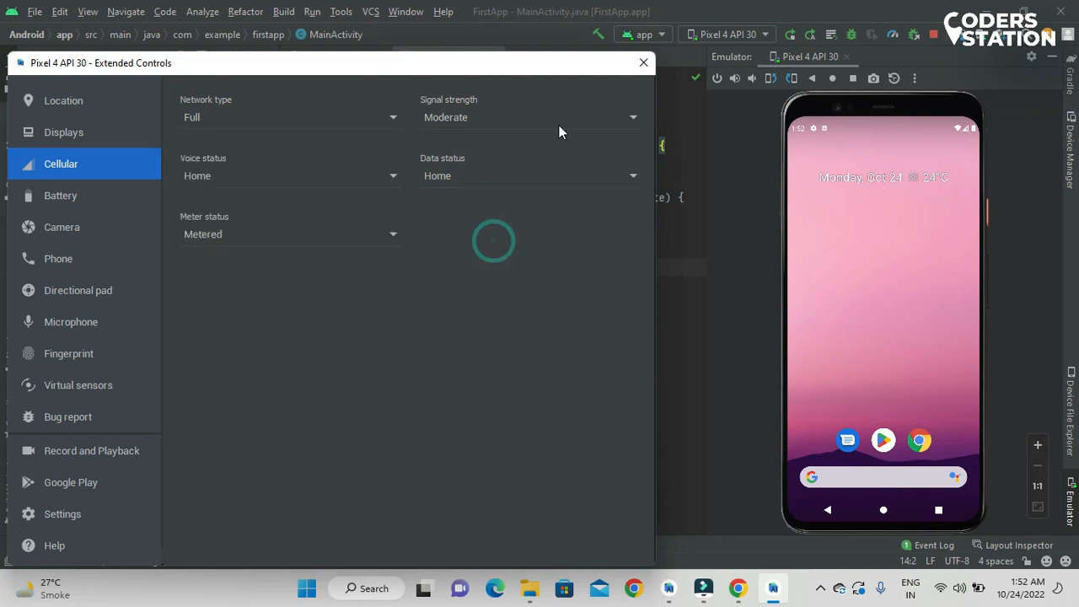
pyautogui.click(591, 119)
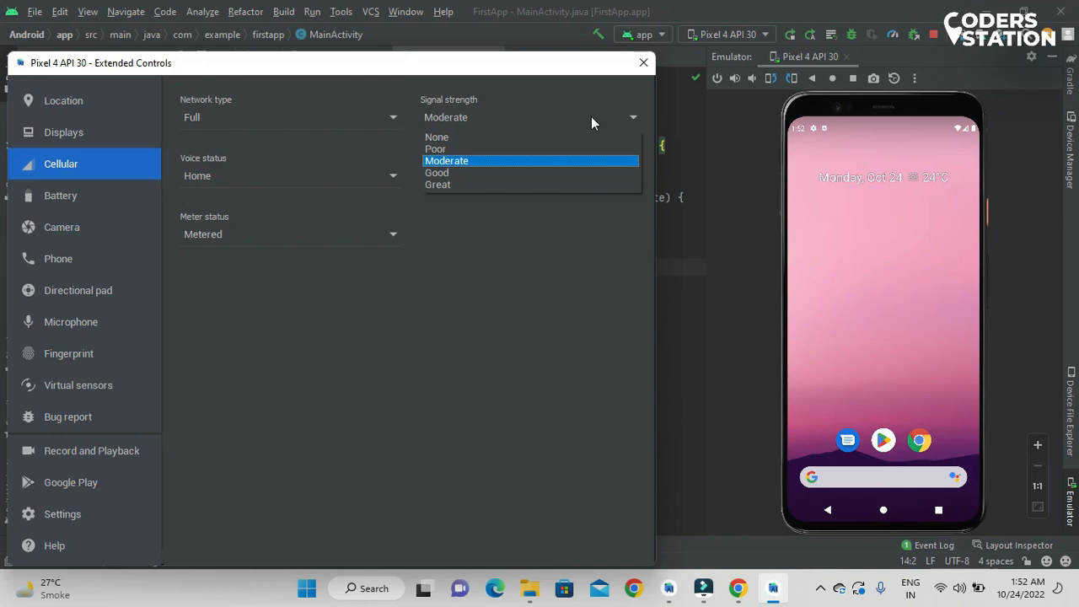
pyautogui.click(364, 176)
pyautogui.click(365, 180)
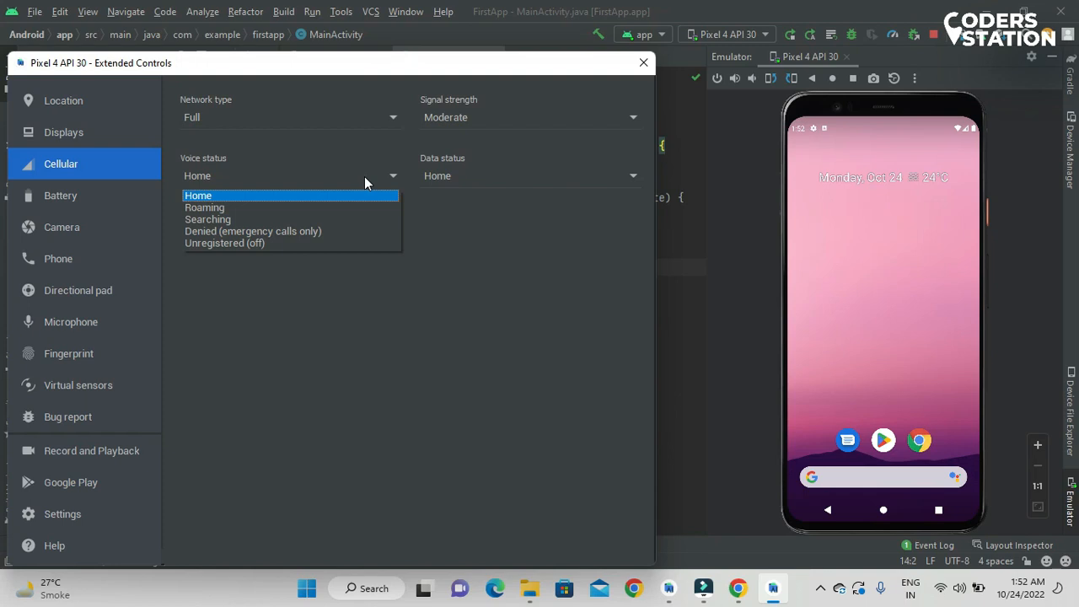
pyautogui.click(504, 204)
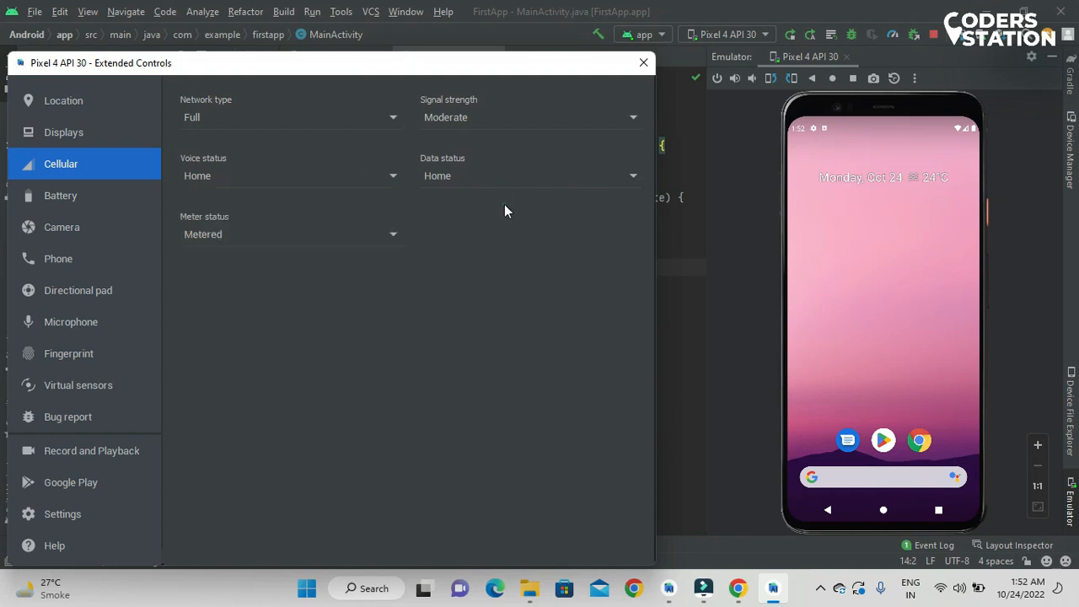
pyautogui.click(548, 178)
pyautogui.click(375, 293)
pyautogui.click(397, 225)
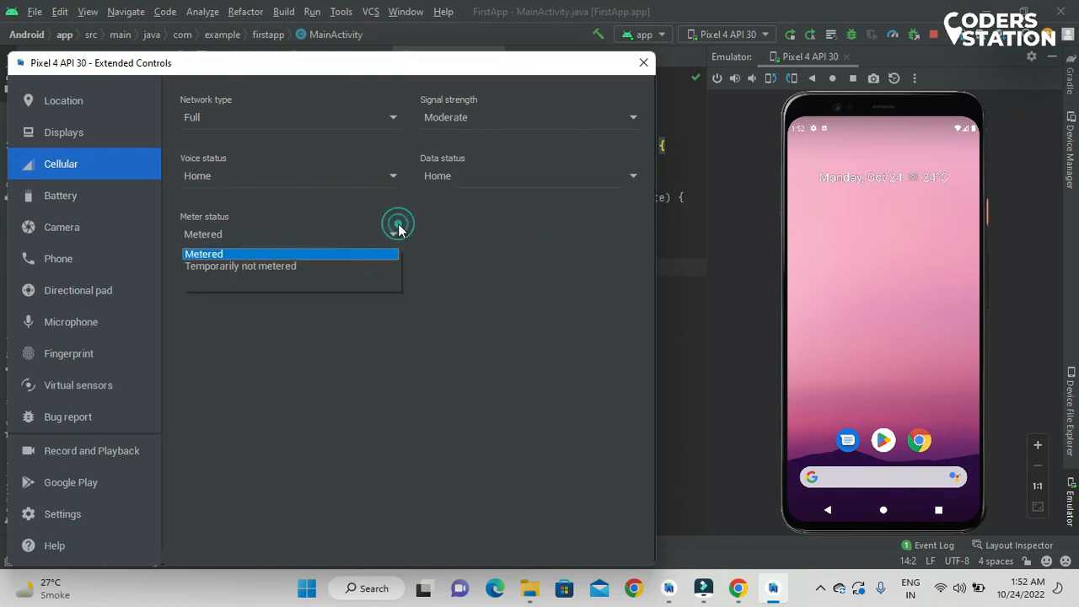
pyautogui.click(506, 210)
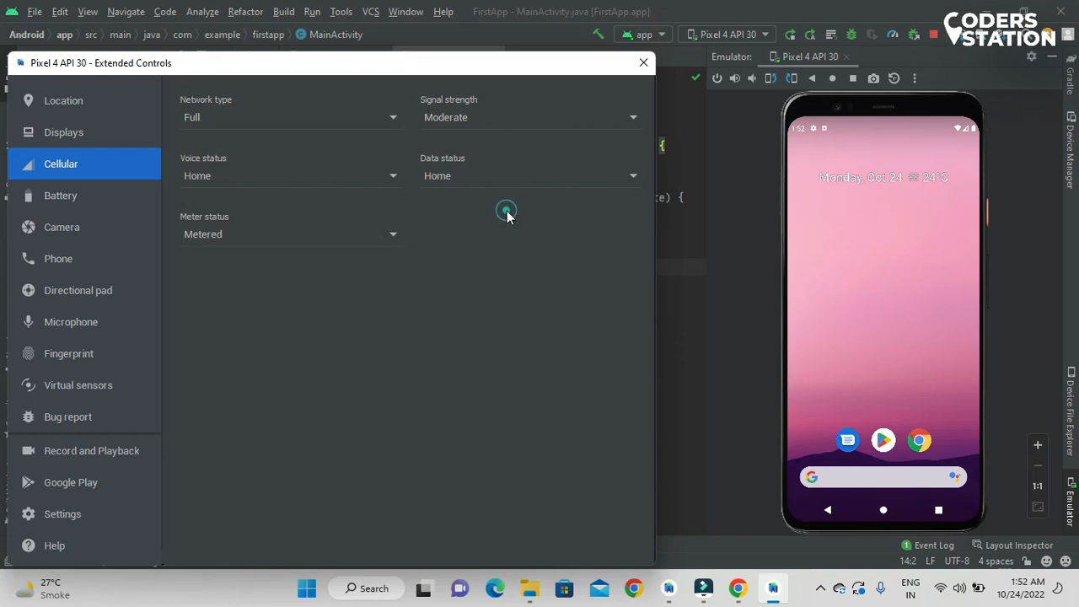
# Examine the battery options for charger connection, battery status and battery health without changing them.
pyautogui.click(115, 198)
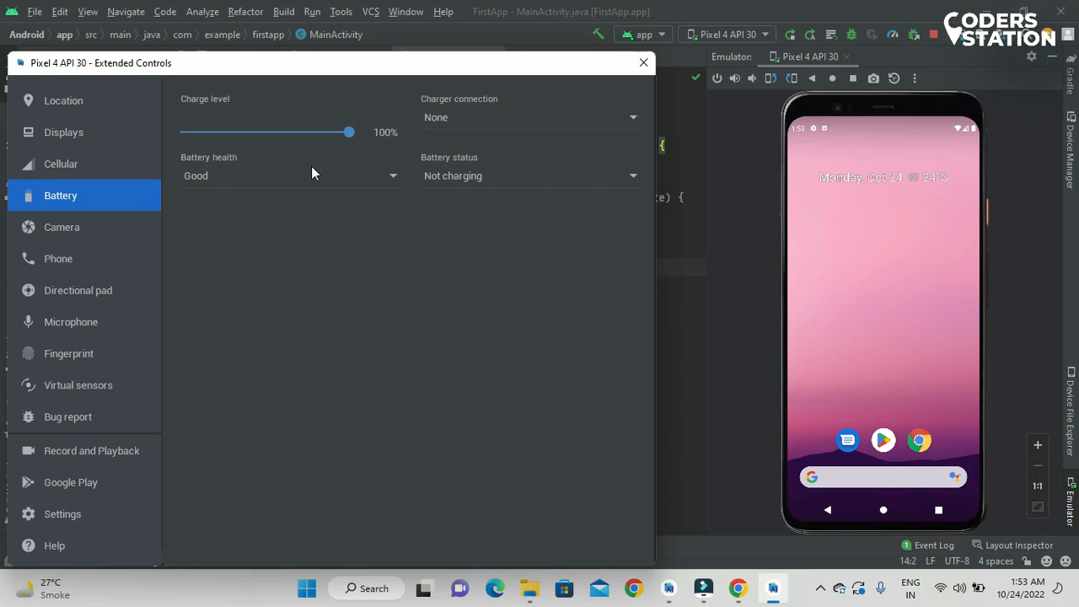
pyautogui.click(470, 124)
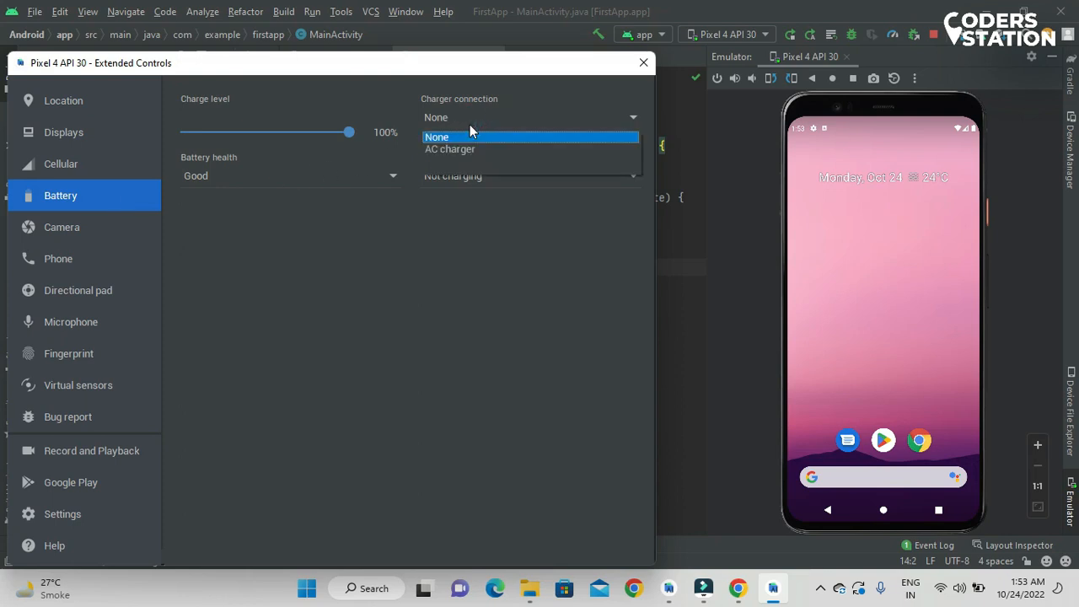
pyautogui.click(431, 261)
pyautogui.click(539, 175)
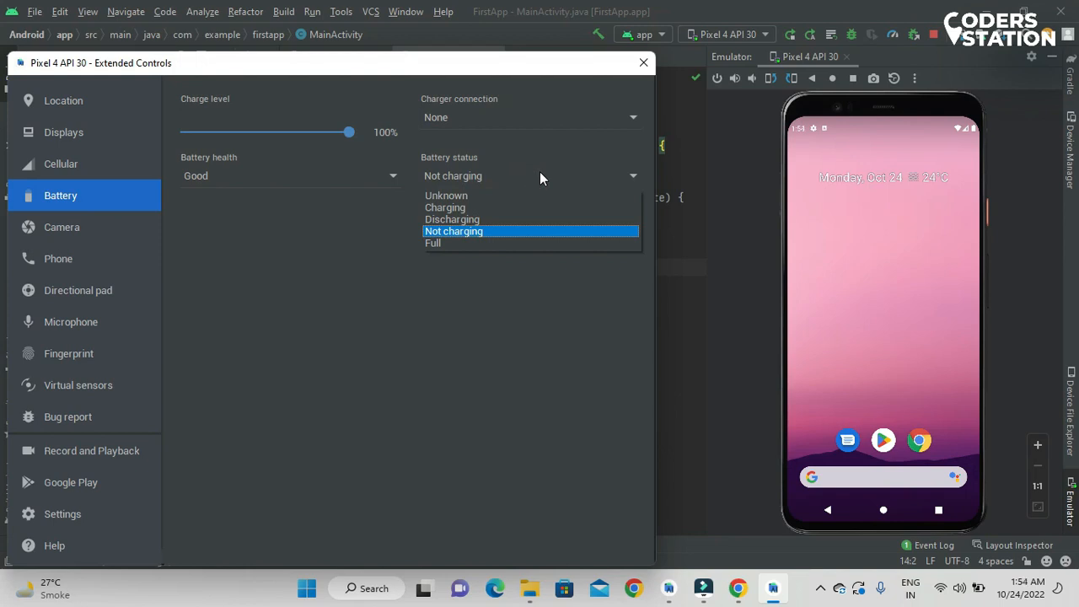
pyautogui.click(399, 180)
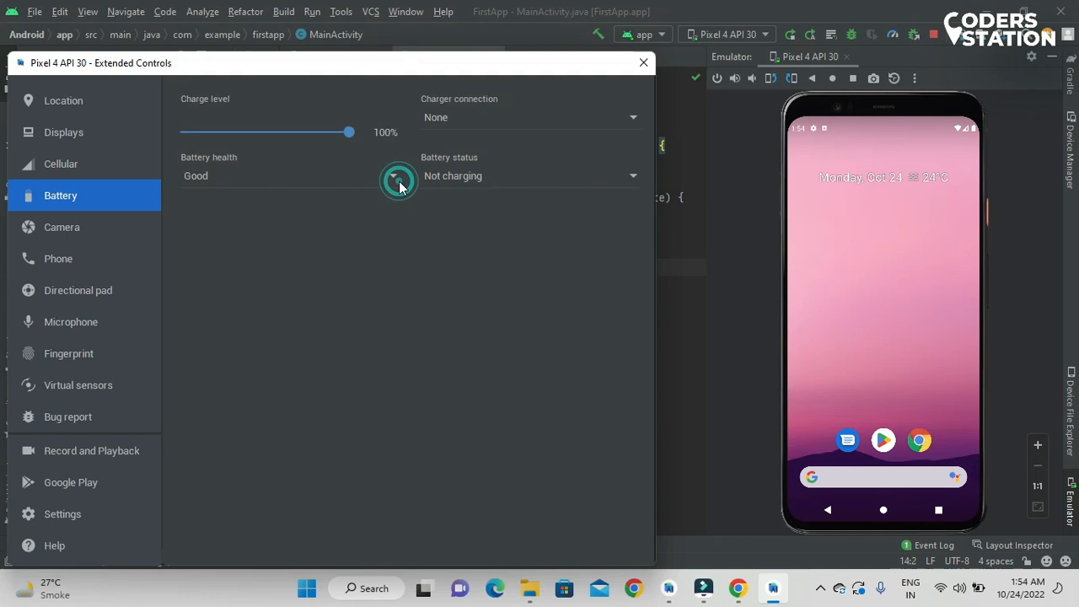
pyautogui.click(391, 176)
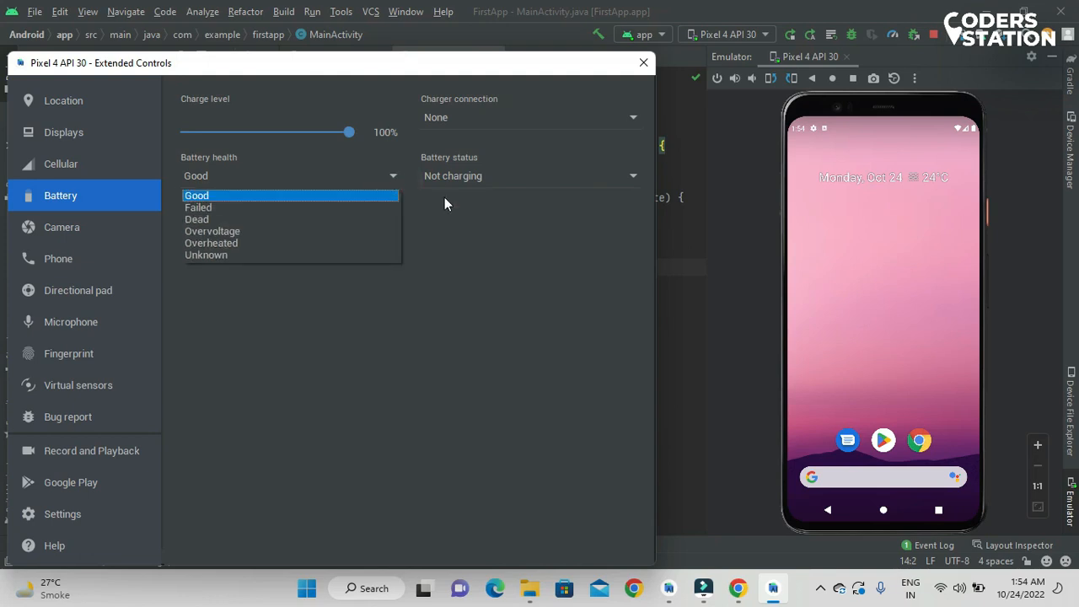
pyautogui.click(447, 249)
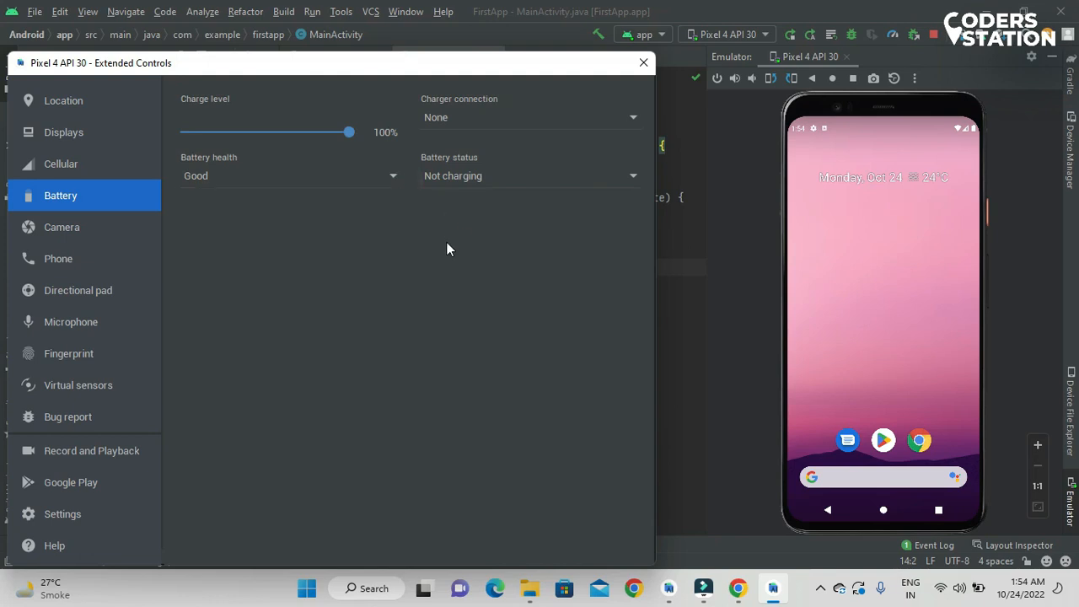
# Look over the camera's virtual scene image settings and the phone's call and SMS controls.
pyautogui.click(73, 226)
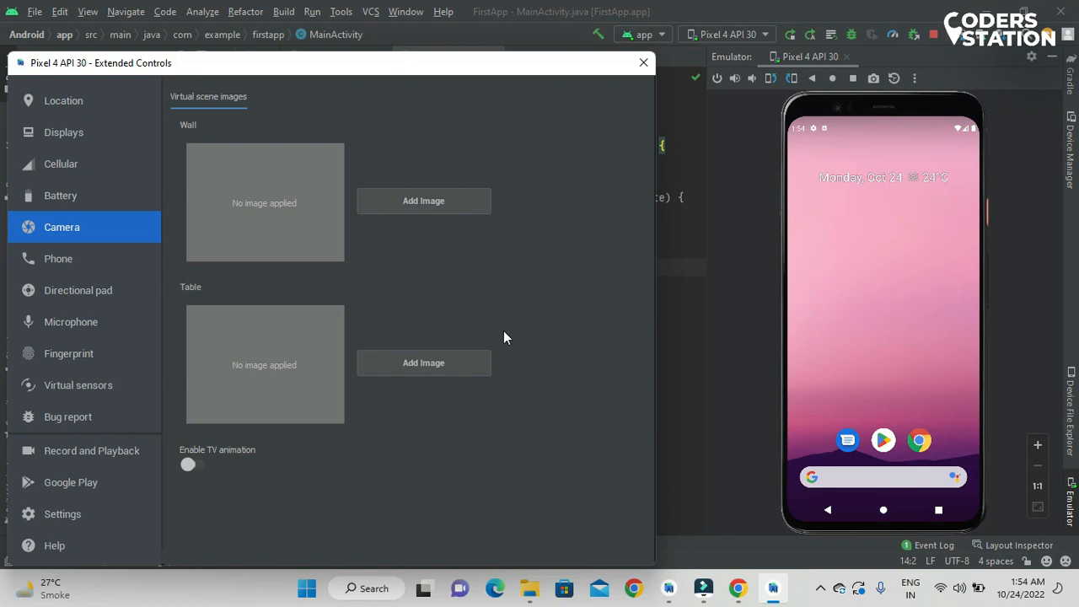
pyautogui.click(108, 265)
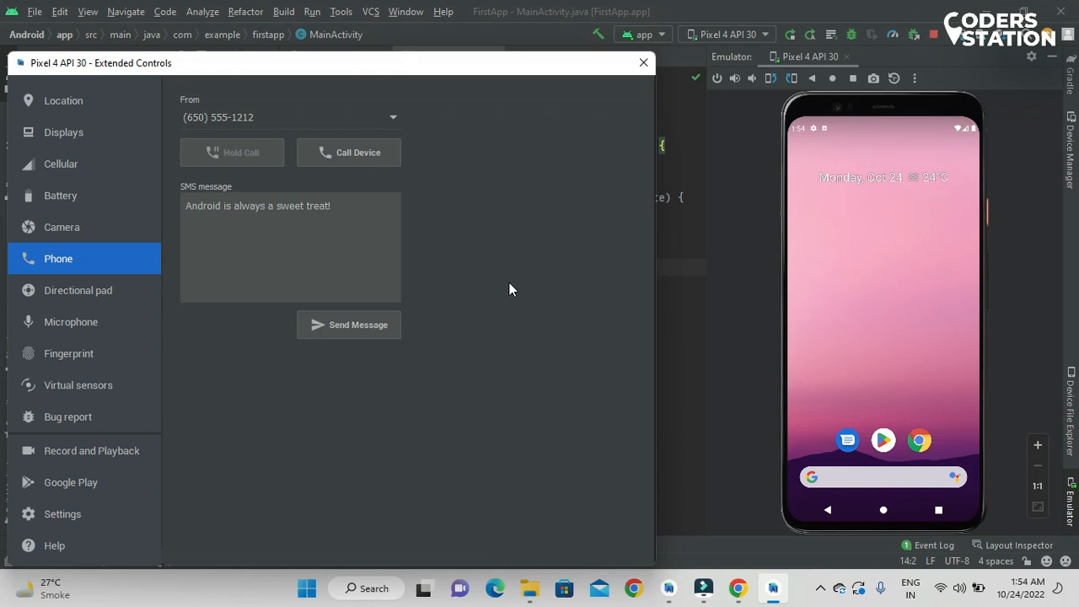
# Simulate repeated incoming calls to the emulated phone and open the missed-call notification on it.
pyautogui.click(374, 157)
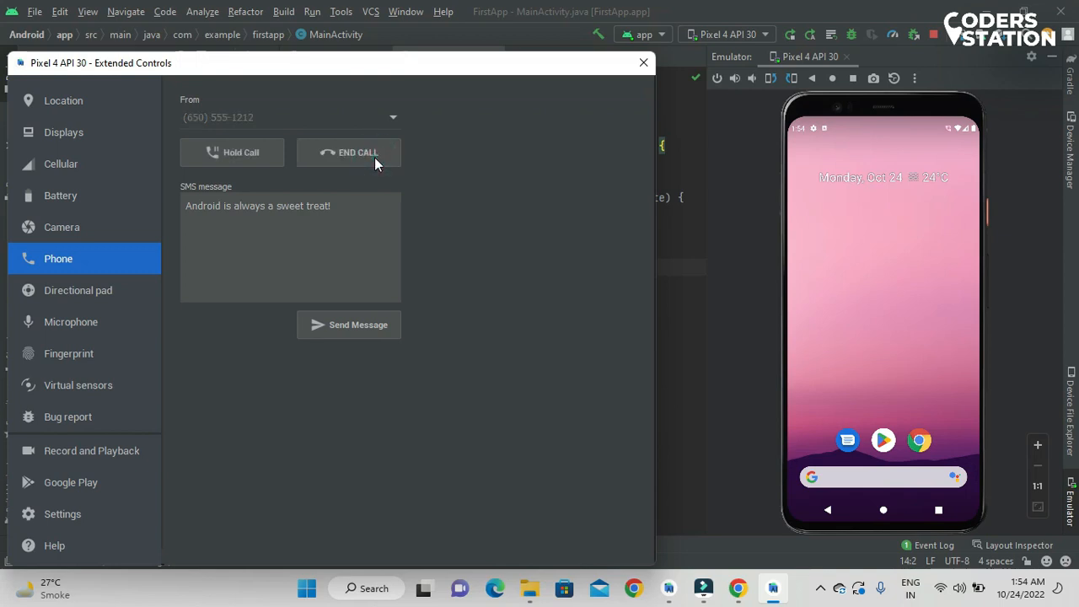
pyautogui.click(375, 157)
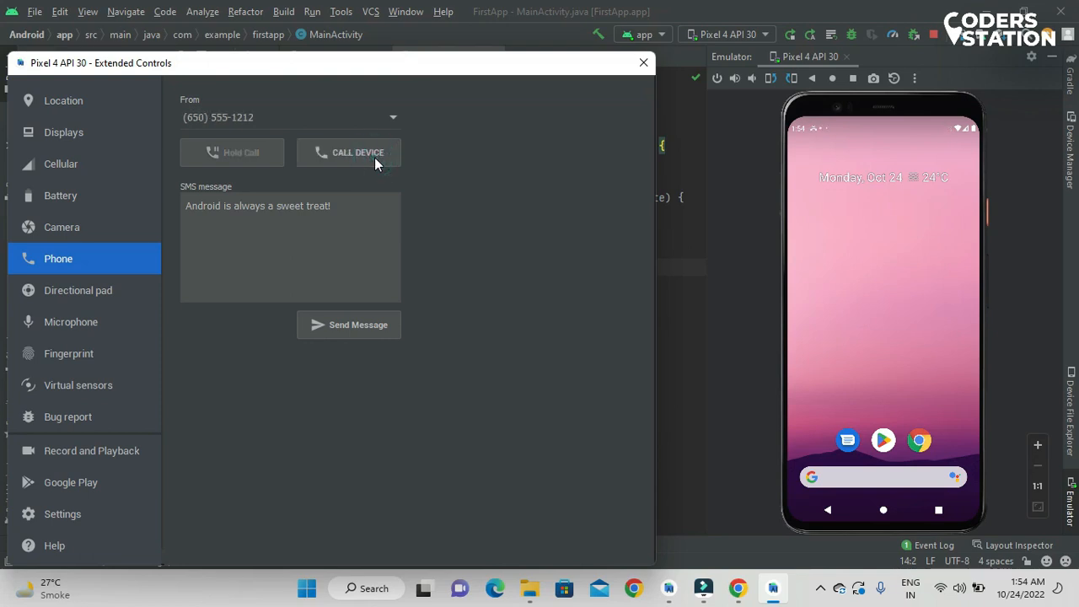
pyautogui.click(374, 157)
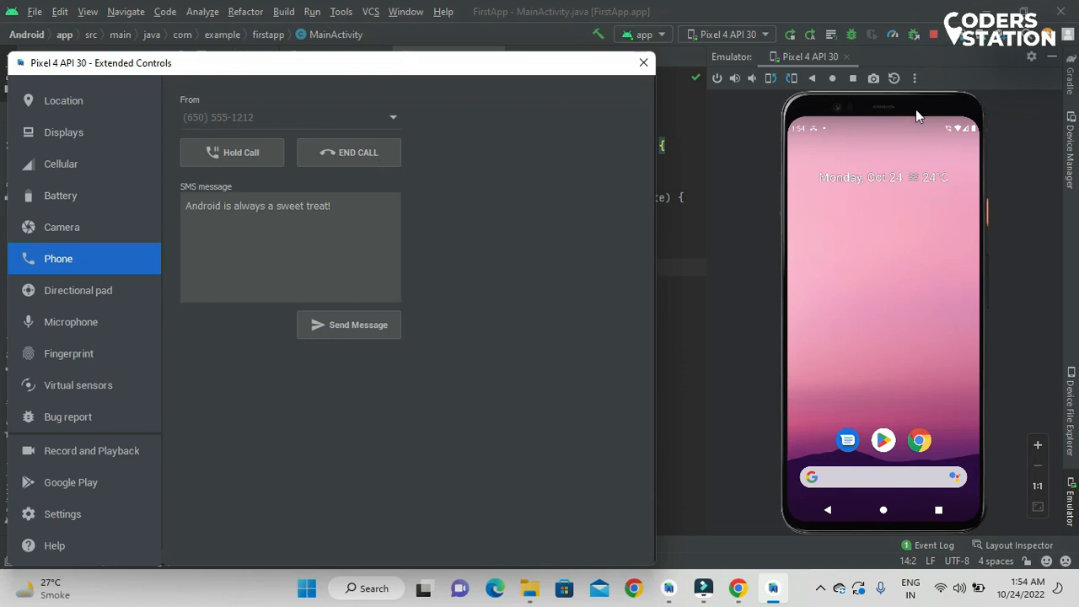
pyautogui.moveTo(910, 118); pyautogui.dragTo(924, 332)
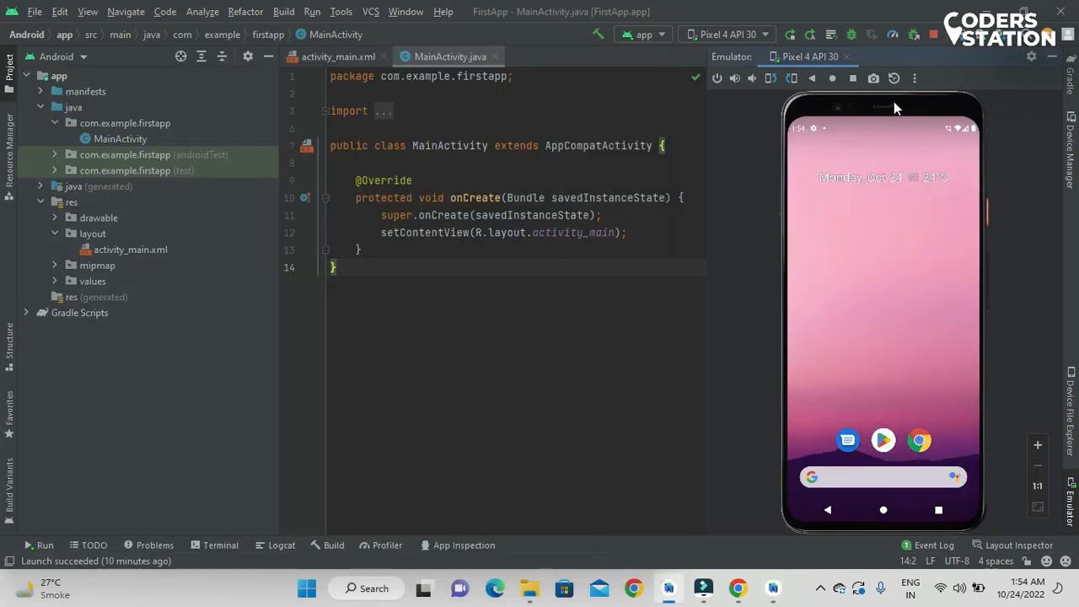
pyautogui.moveTo(897, 121); pyautogui.dragTo(911, 417)
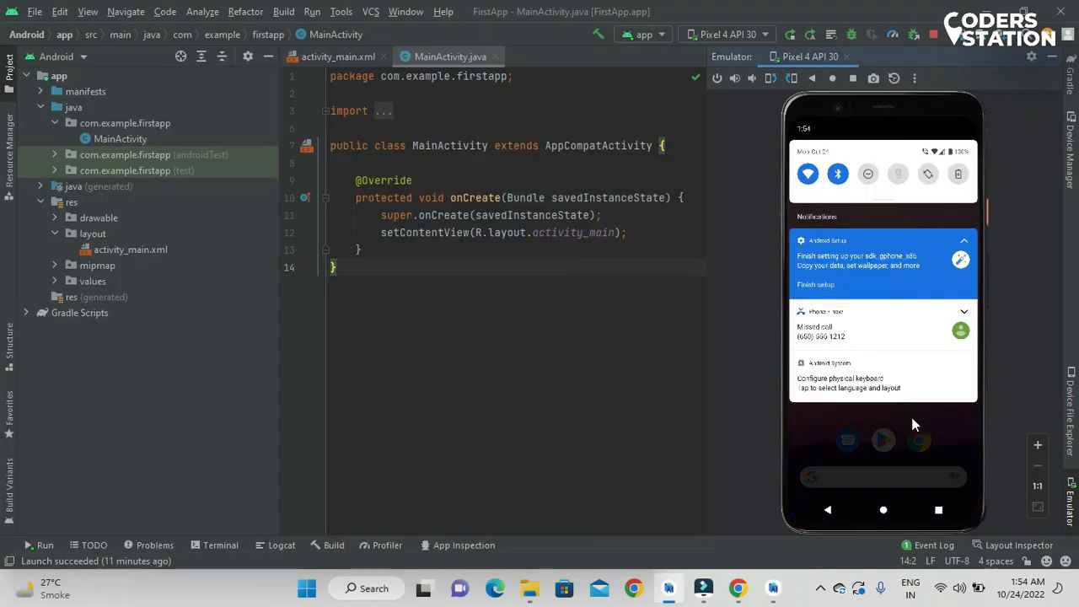
pyautogui.click(895, 341)
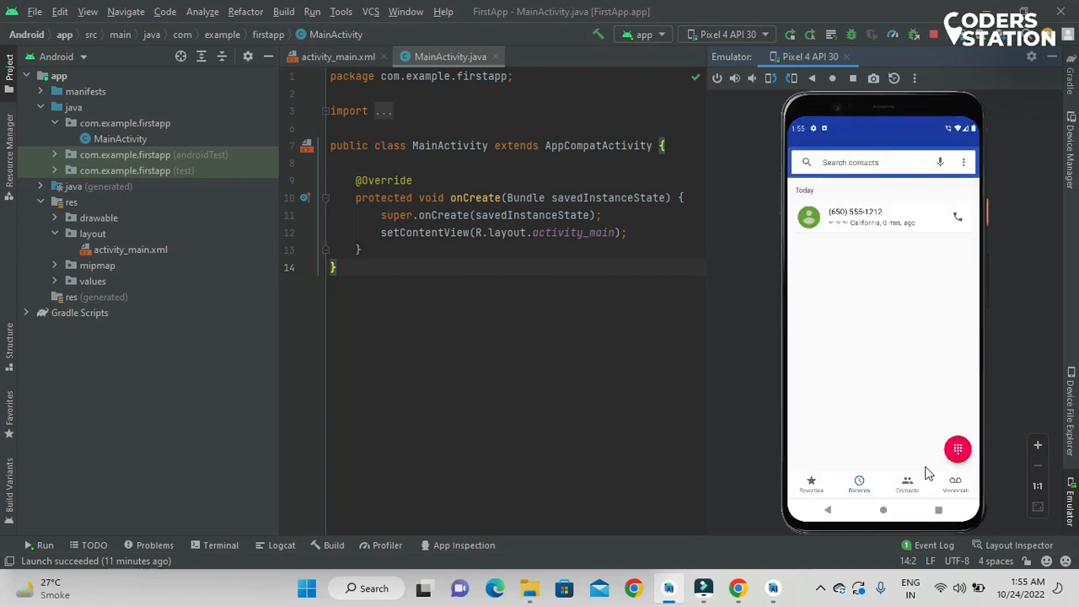
# Dismiss the Phone app from the emulated phone's recent apps and end the ongoing simulated call.
pyautogui.click(939, 510)
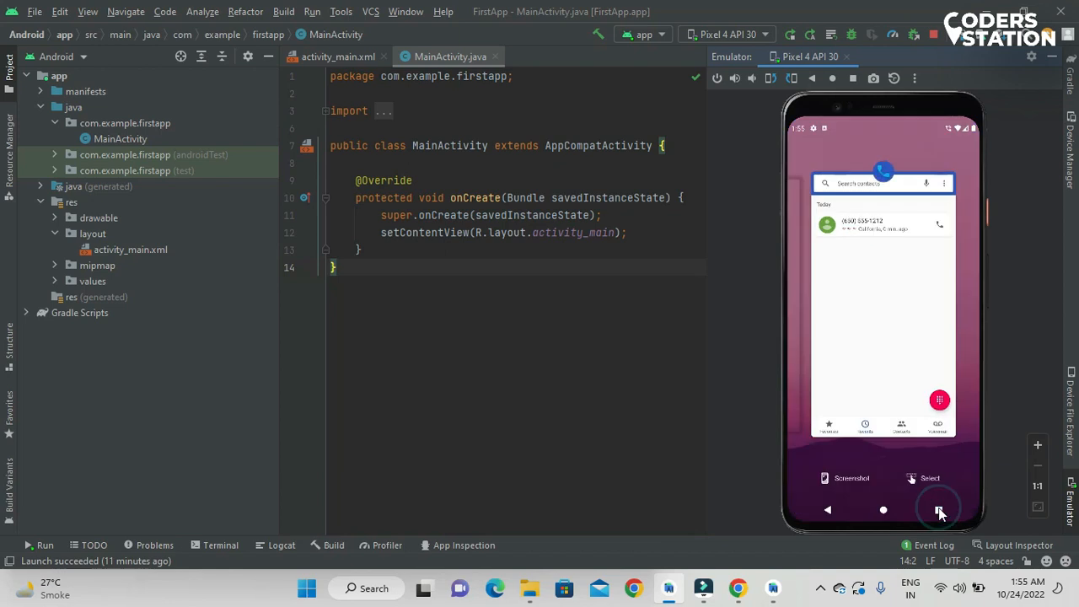
pyautogui.moveTo(907, 410); pyautogui.dragTo(896, 303)
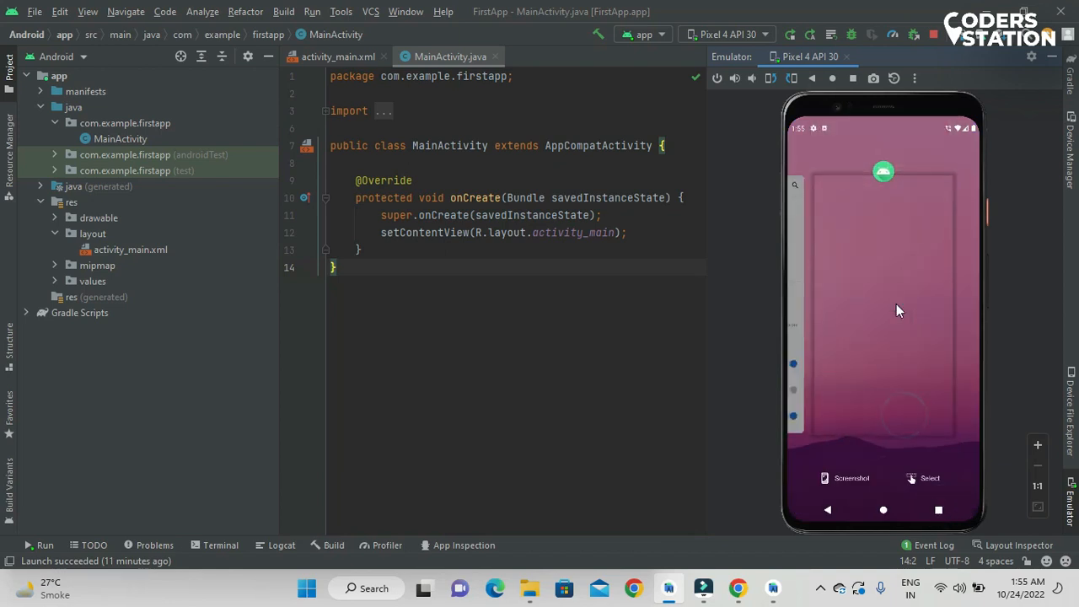
pyautogui.click(772, 593)
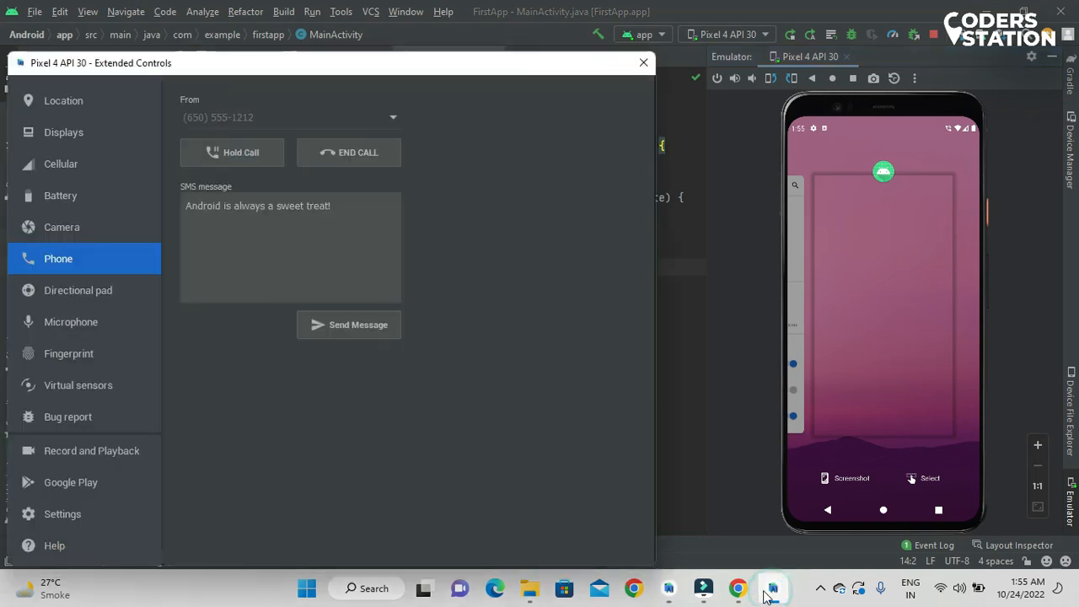
pyautogui.click(347, 165)
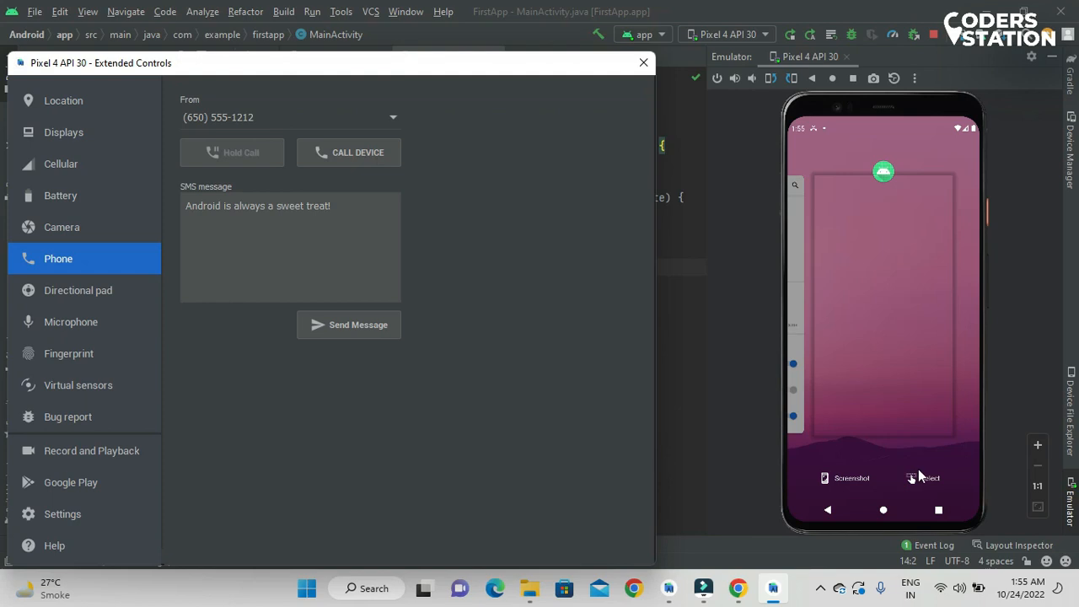
# Return the emulated phone to its home screen, and simulate another incoming call and end it.
pyautogui.click(880, 511)
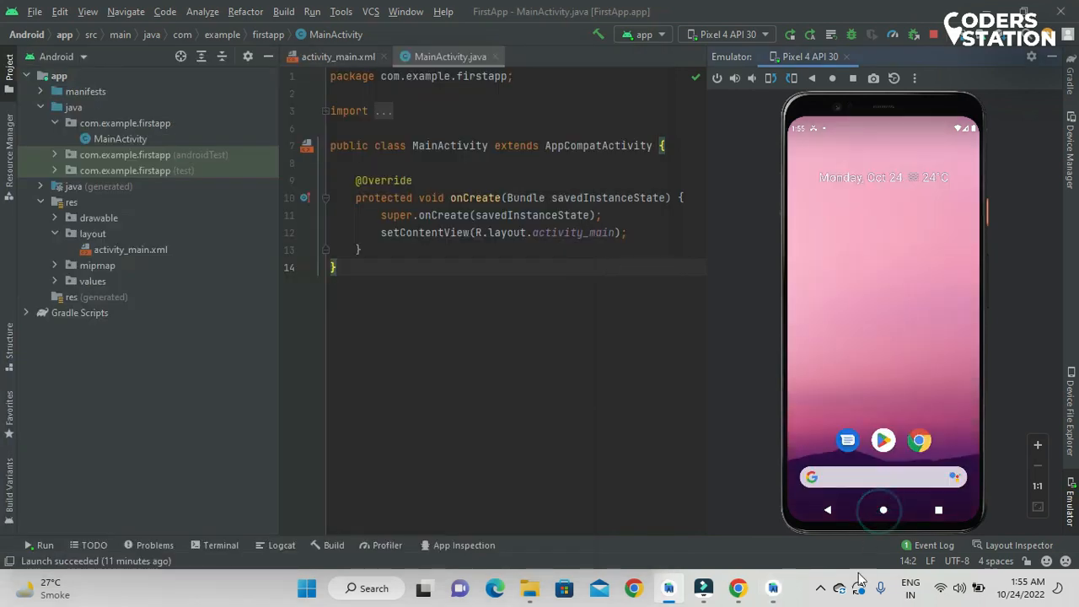
pyautogui.click(772, 588)
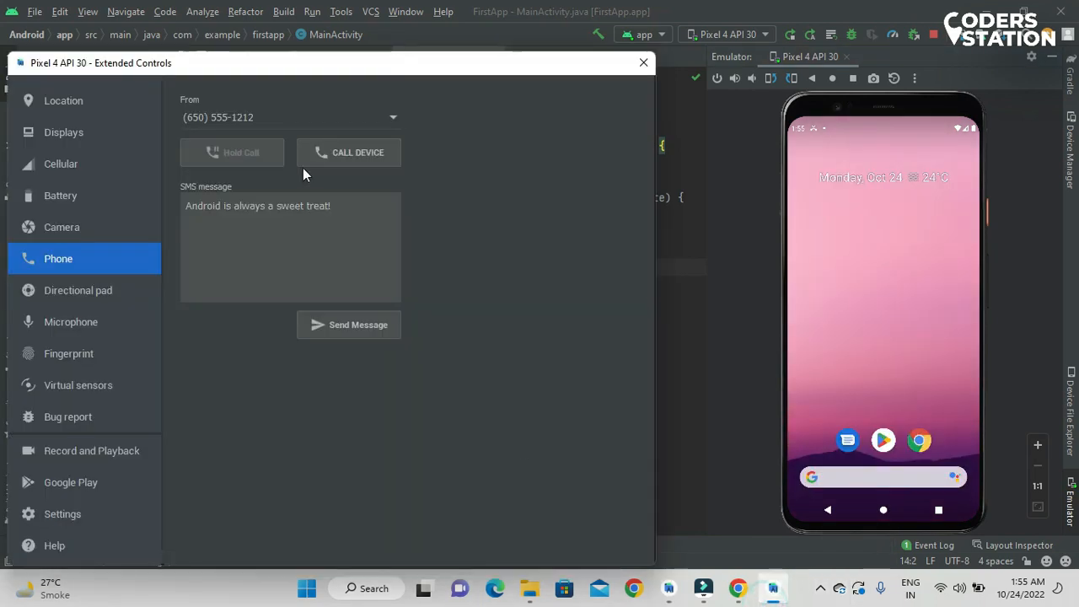
pyautogui.click(332, 147)
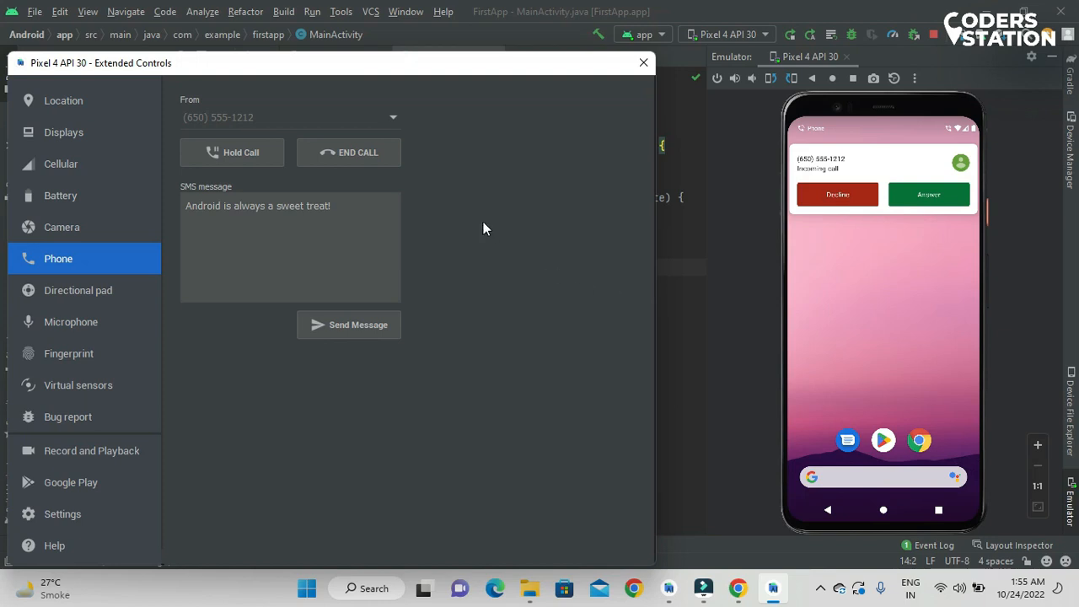
pyautogui.click(354, 159)
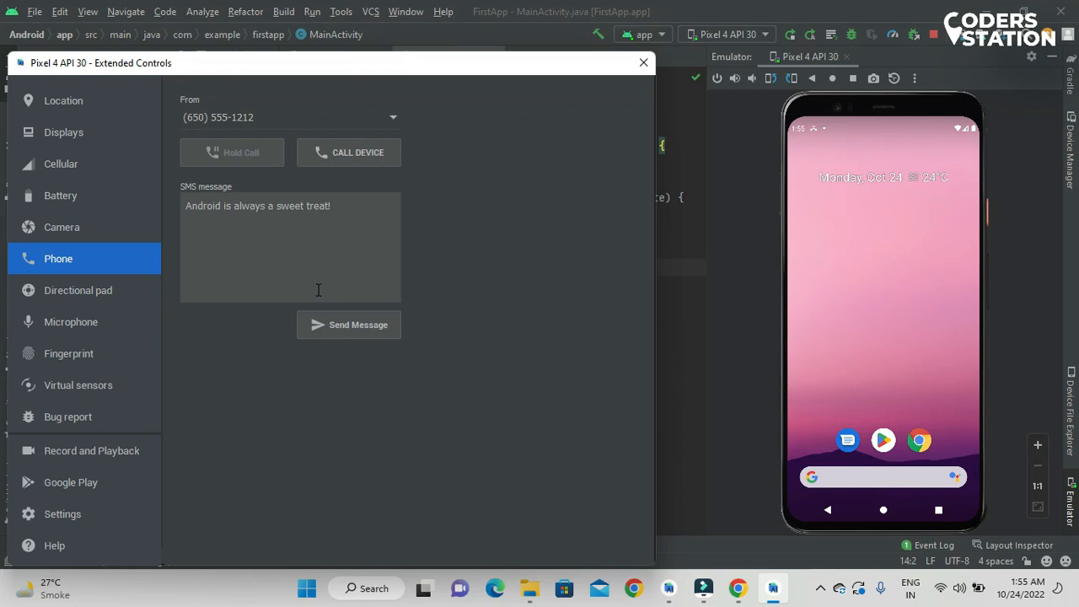
# Send the SMS message "Android is always a sweet treat!" to the emulated phone.
pyautogui.click(373, 325)
# Look over the emulated phone's directional pad and microphone controls.
pyautogui.click(116, 302)
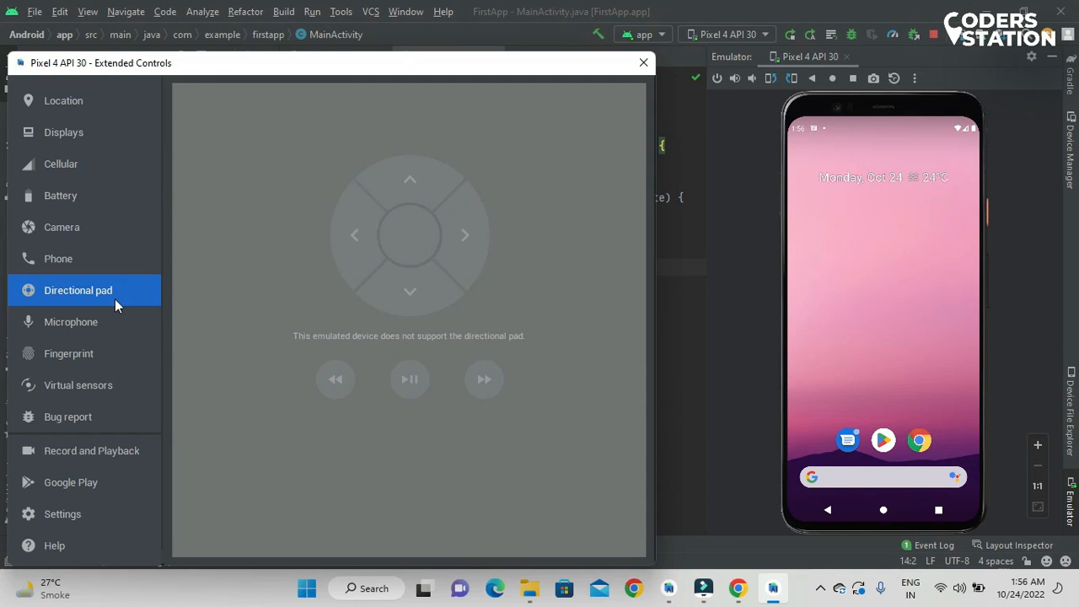
pyautogui.click(95, 324)
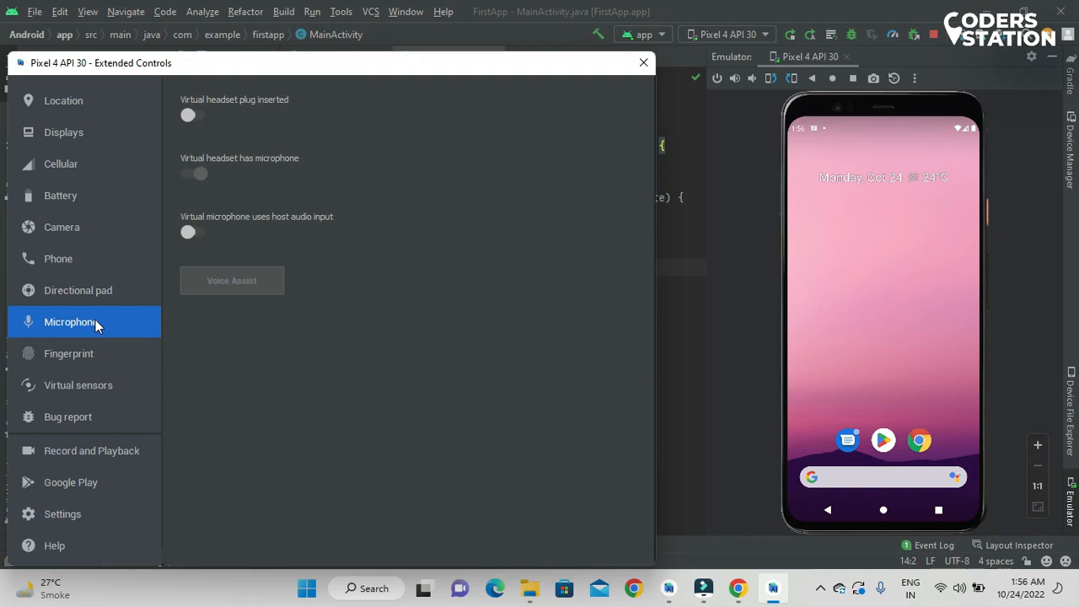
# Choose Finger 2 as the emulated fingerprint and simulate touching the fingerprint sensor.
pyautogui.click(83, 348)
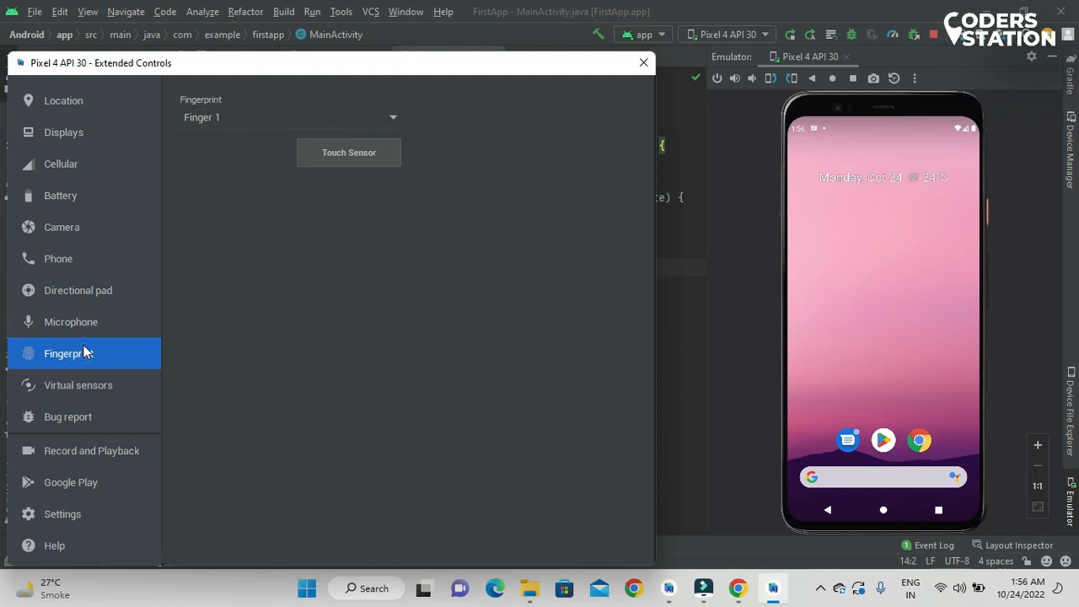
pyautogui.click(388, 118)
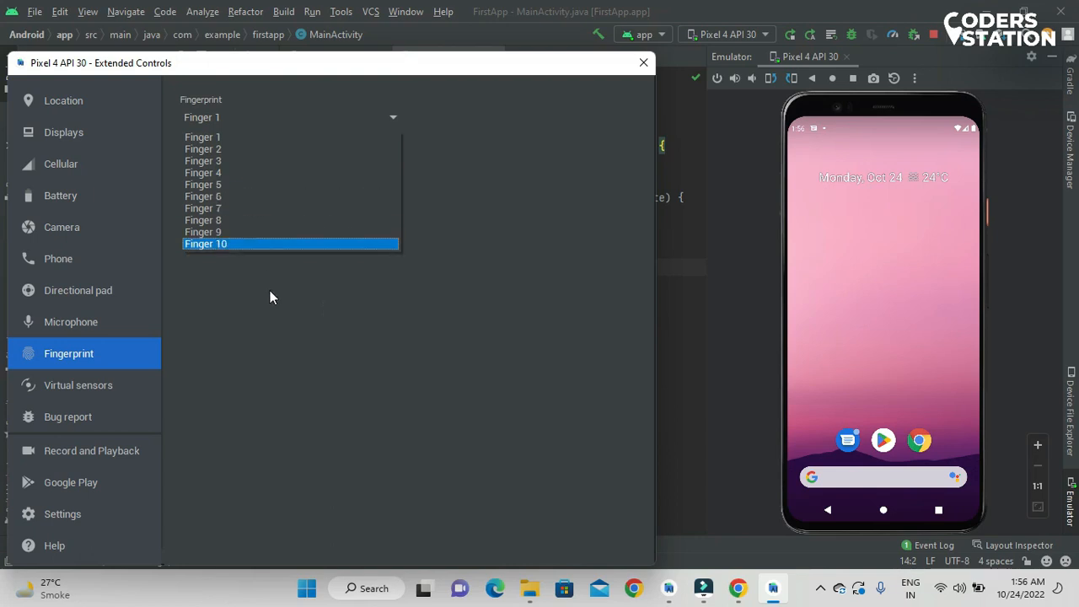
pyautogui.click(283, 324)
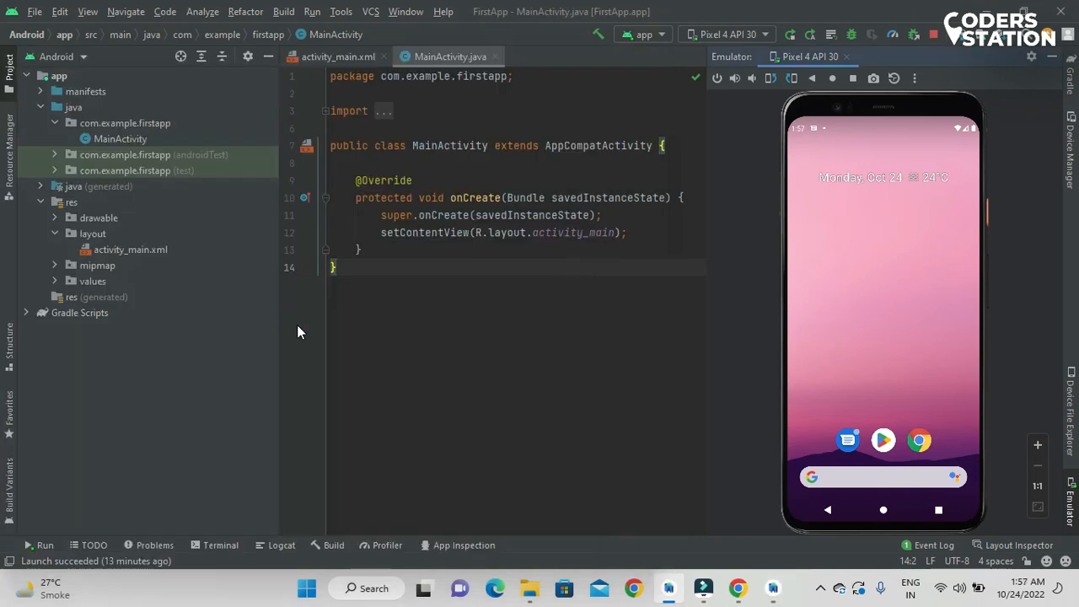
pyautogui.click(771, 587)
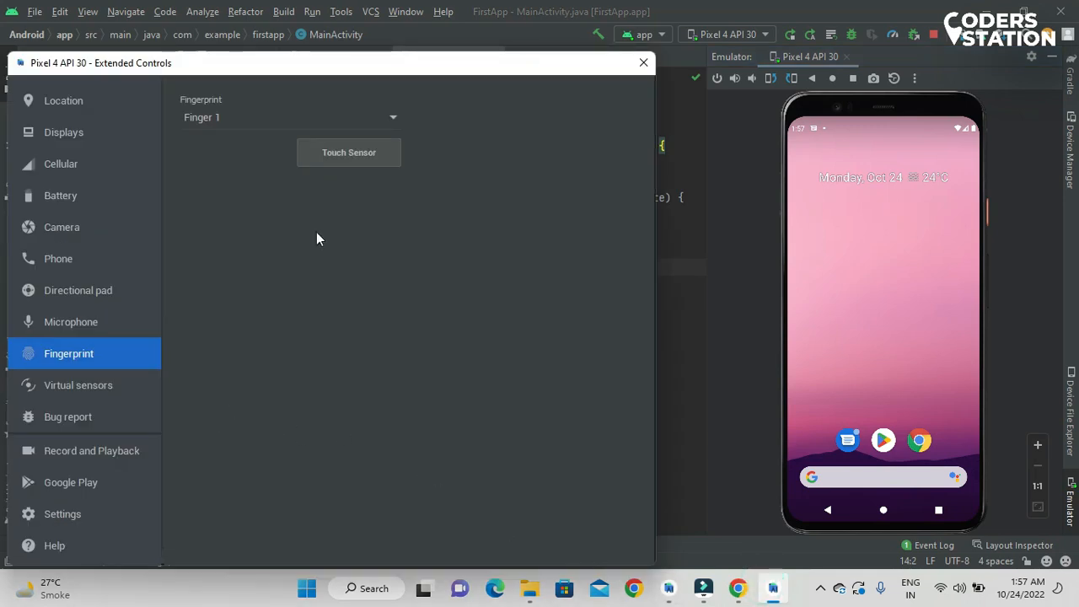
pyautogui.click(382, 119)
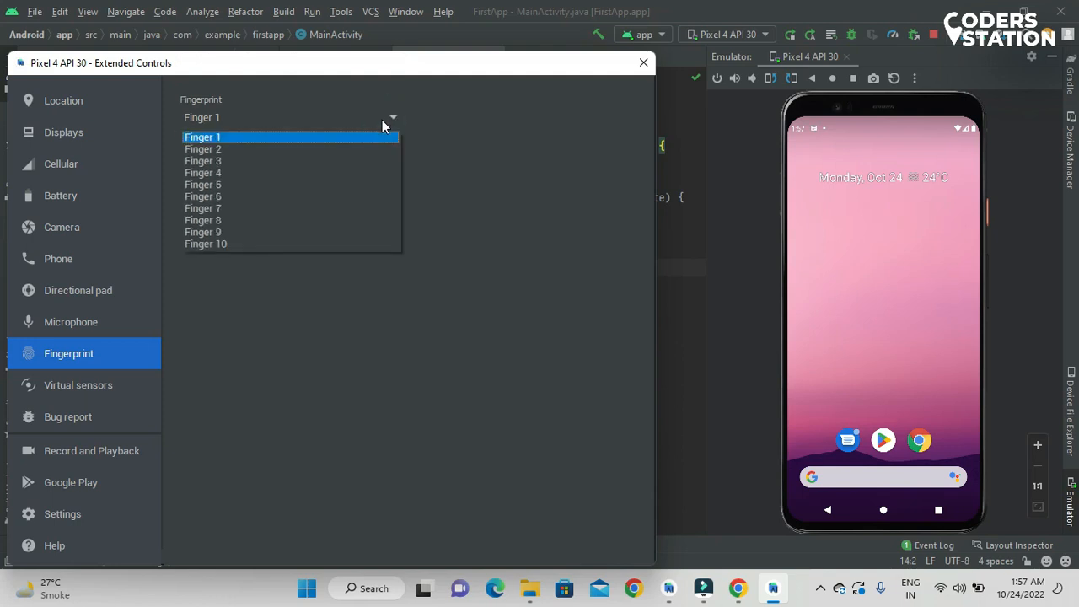
pyautogui.click(361, 154)
pyautogui.click(361, 154)
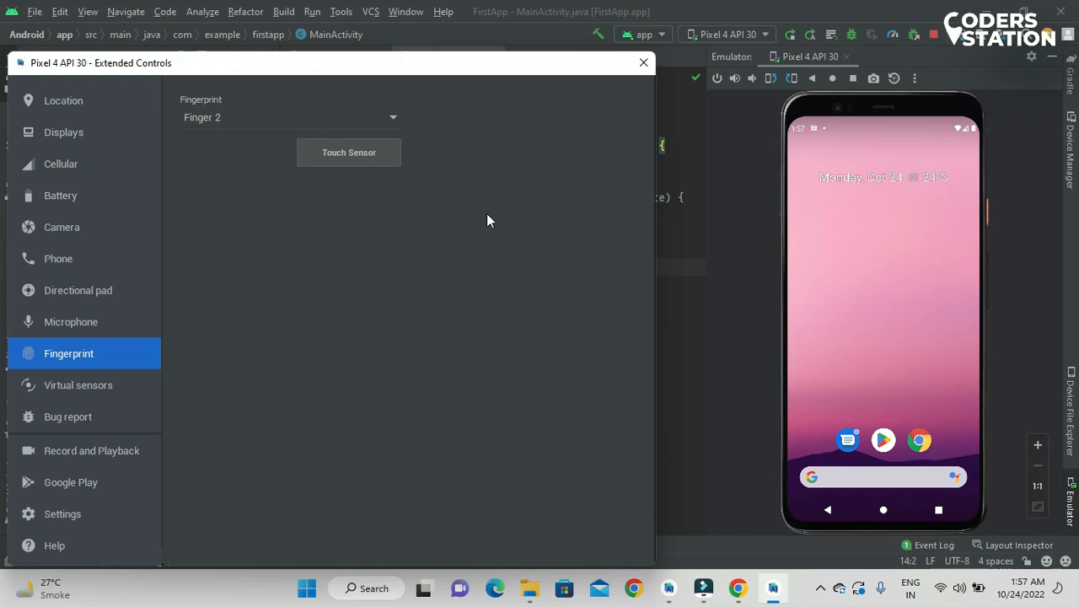
# Look over the additional virtual sensors and the emulator's bug report page.
pyautogui.click(119, 384)
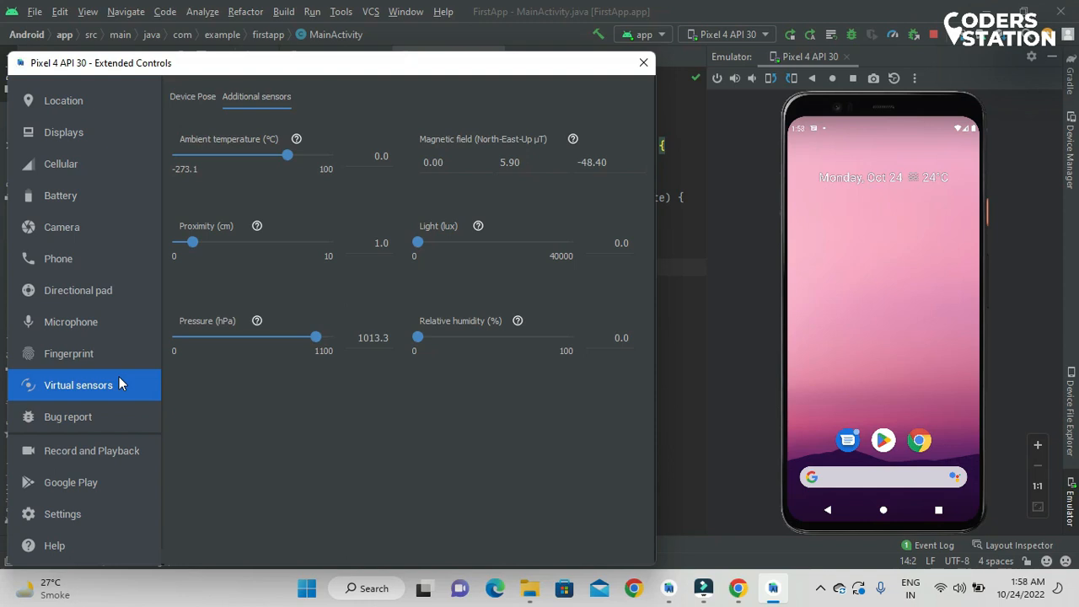
pyautogui.click(88, 417)
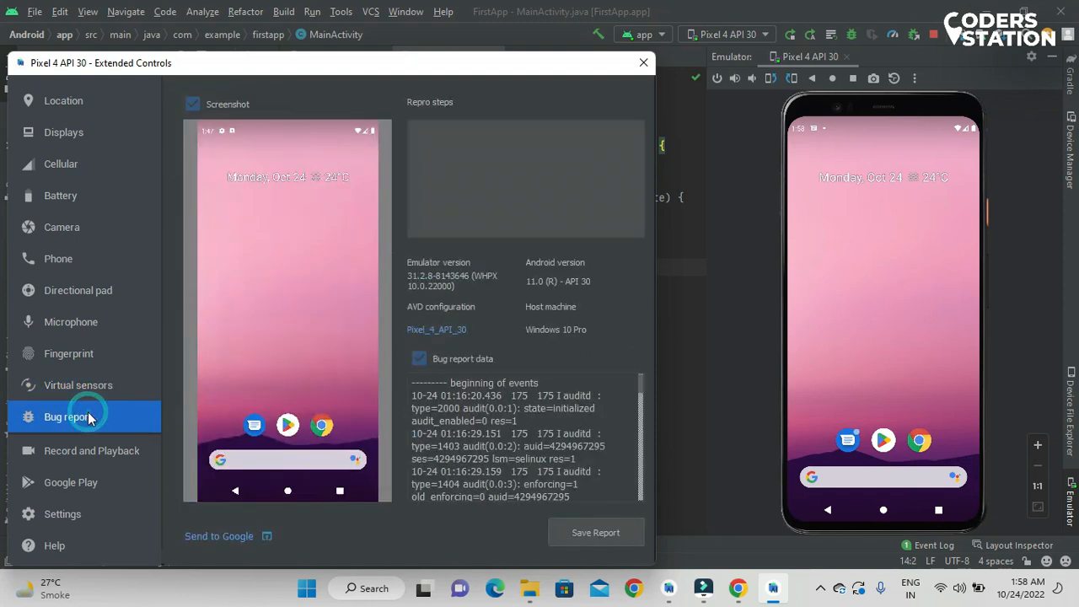
# Record a short clip of the emulated phone's screen and play it back.
pyautogui.click(74, 459)
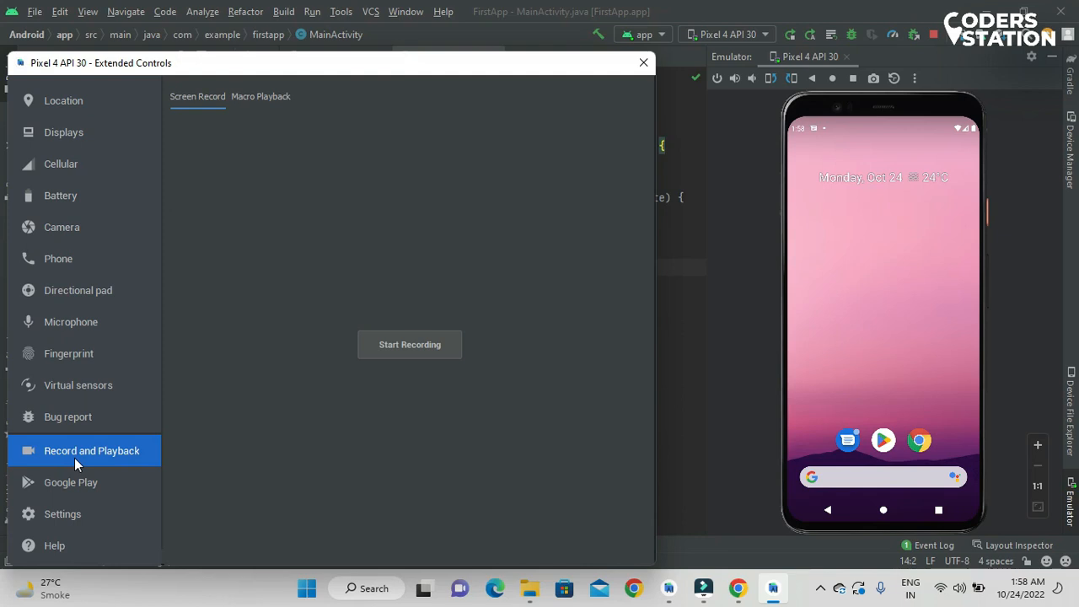
pyautogui.click(425, 341)
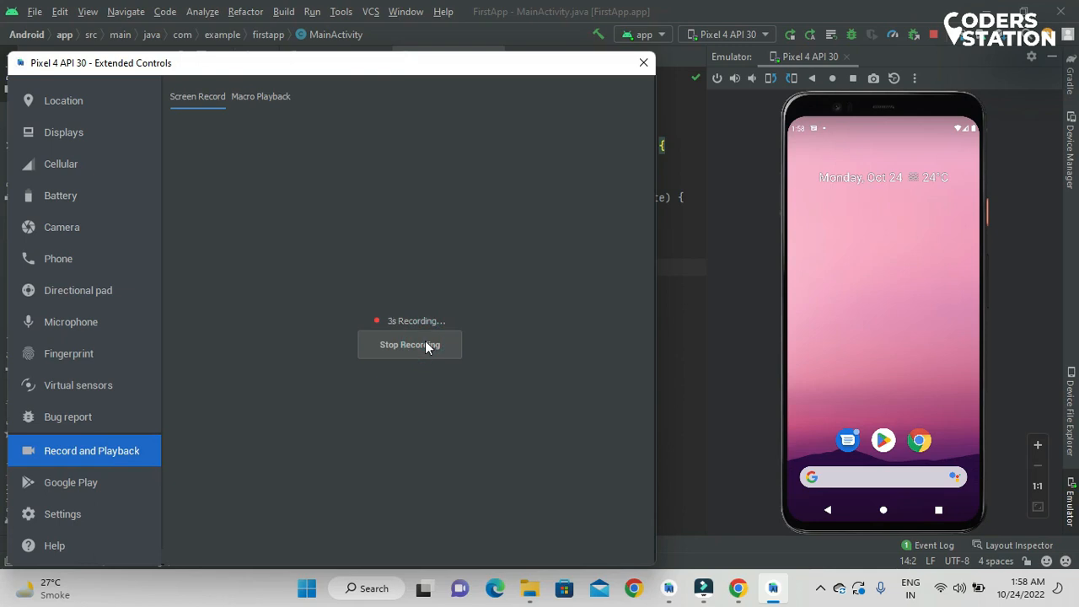
pyautogui.click(426, 345)
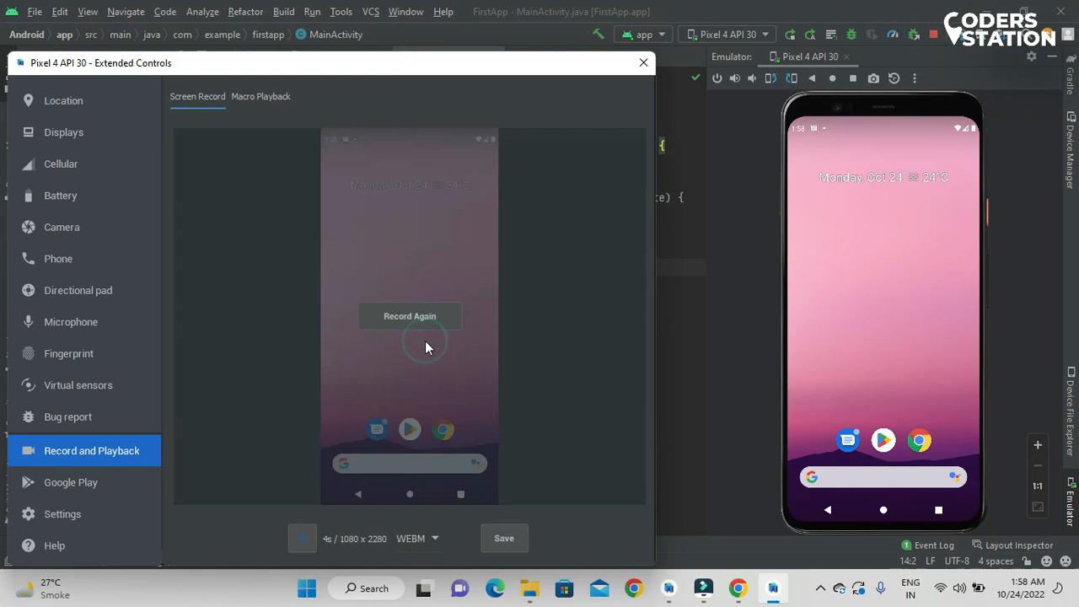
pyautogui.click(295, 548)
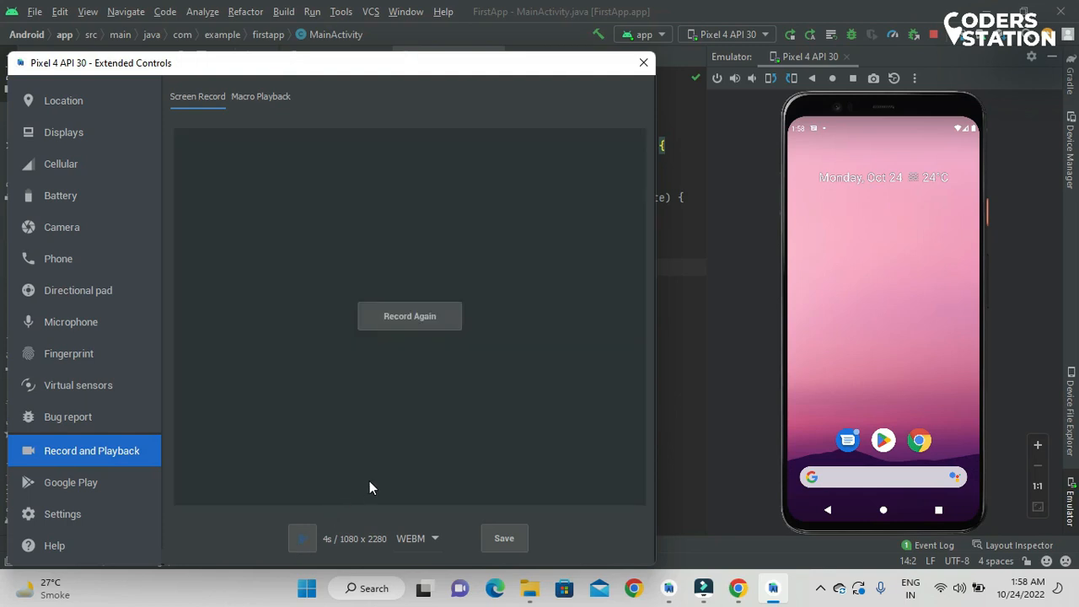
# Record the emulated phone's screen again for about 6 seconds and replay the new clip.
pyautogui.click(431, 317)
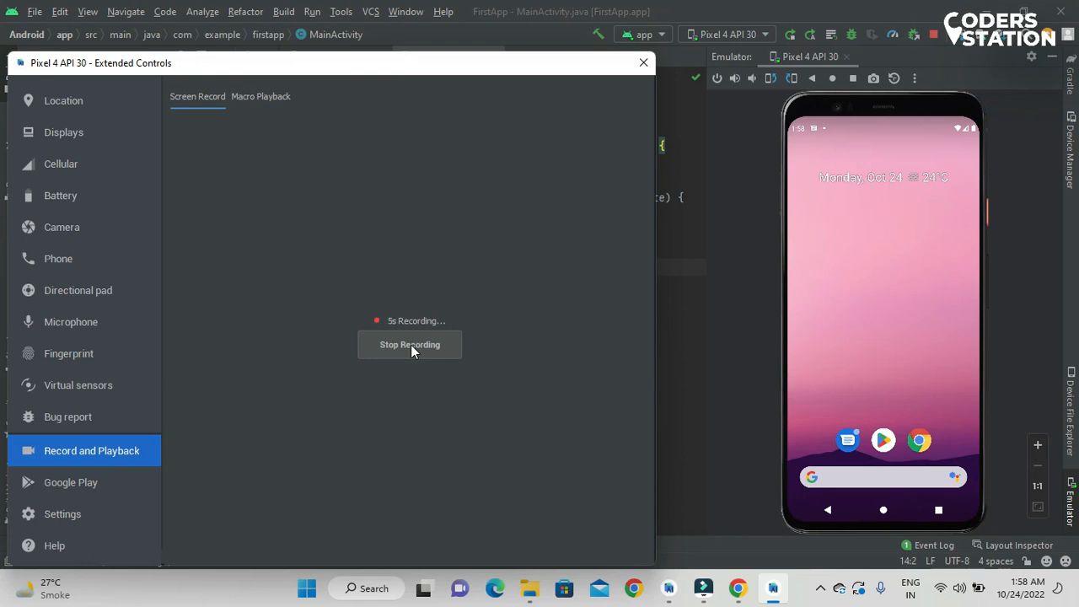
pyautogui.click(410, 344)
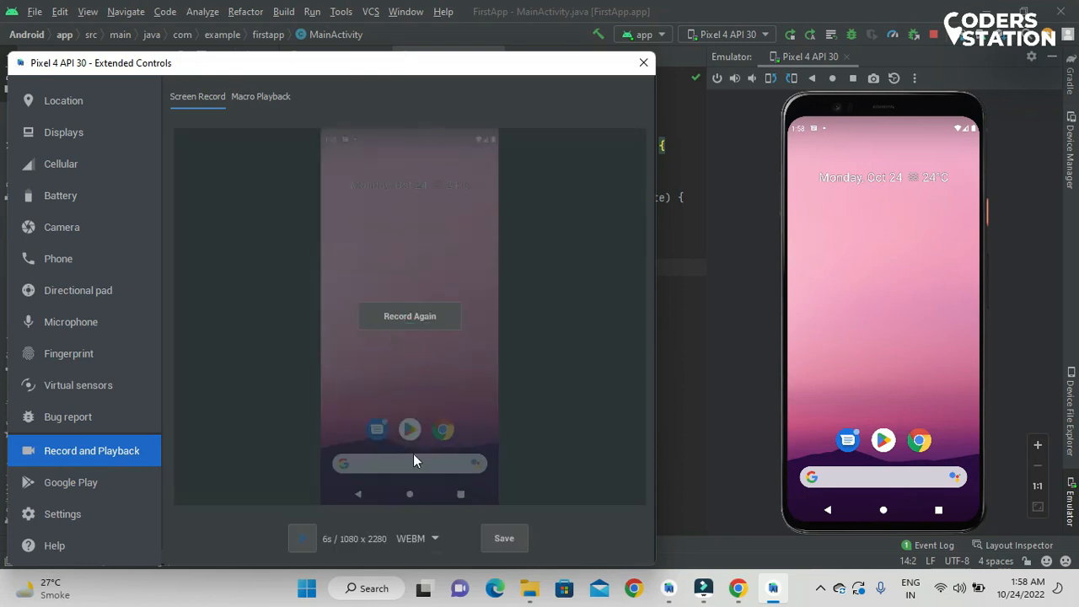
pyautogui.click(303, 539)
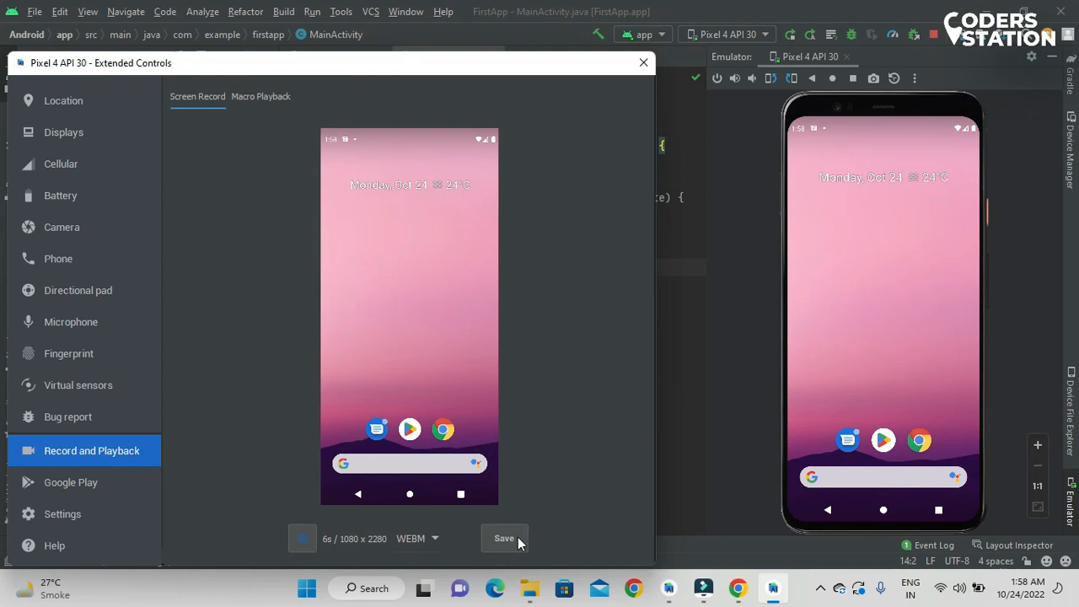
pyautogui.click(301, 541)
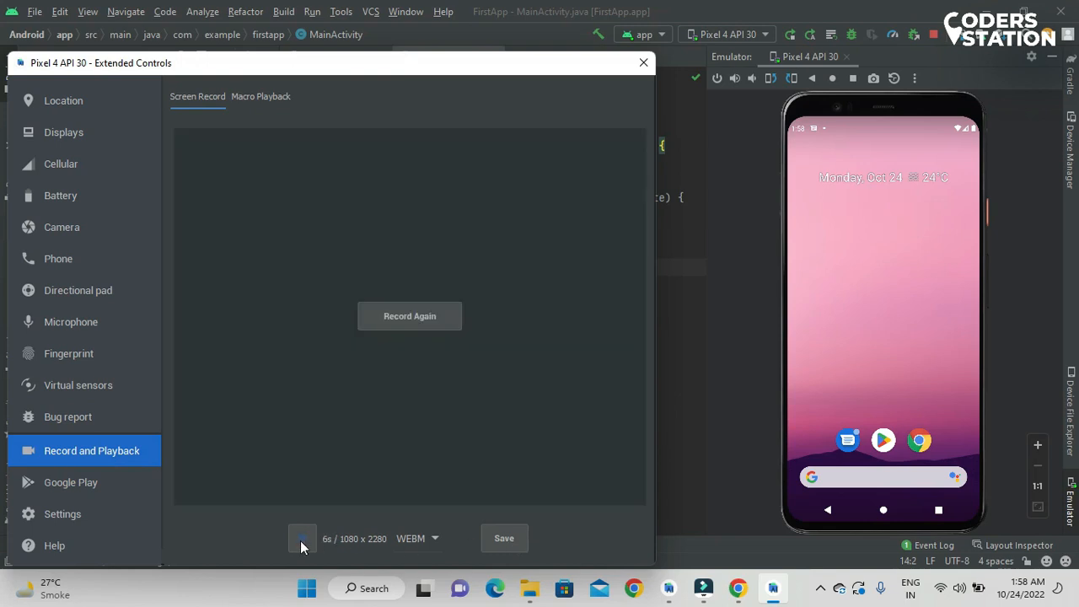
pyautogui.click(301, 540)
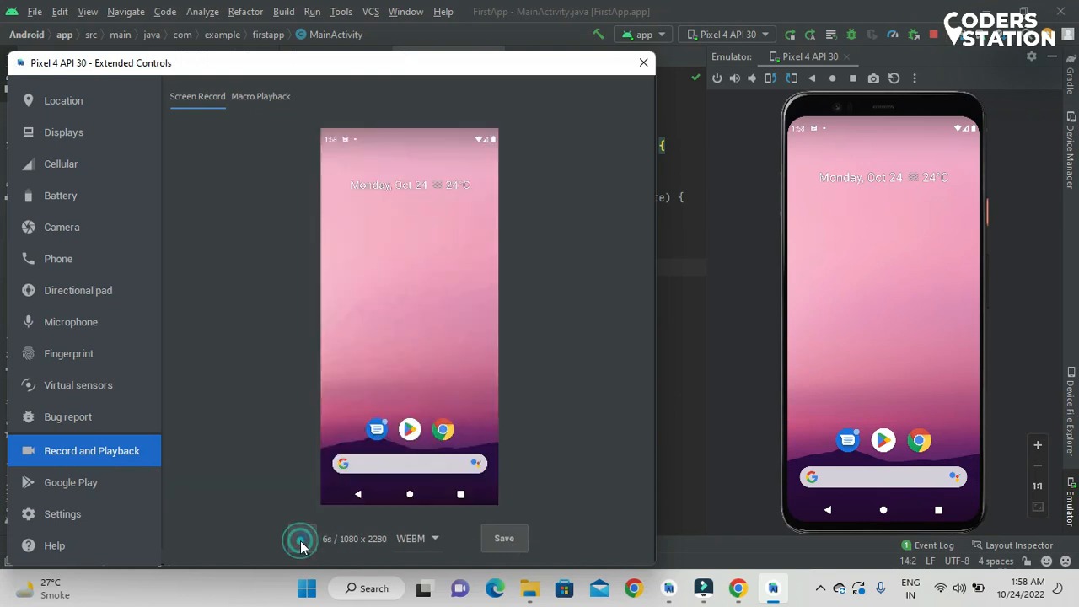
# Check the output formats available for the screen recording and the Google Play services version, leaving the format at WEBM.
pyautogui.click(437, 545)
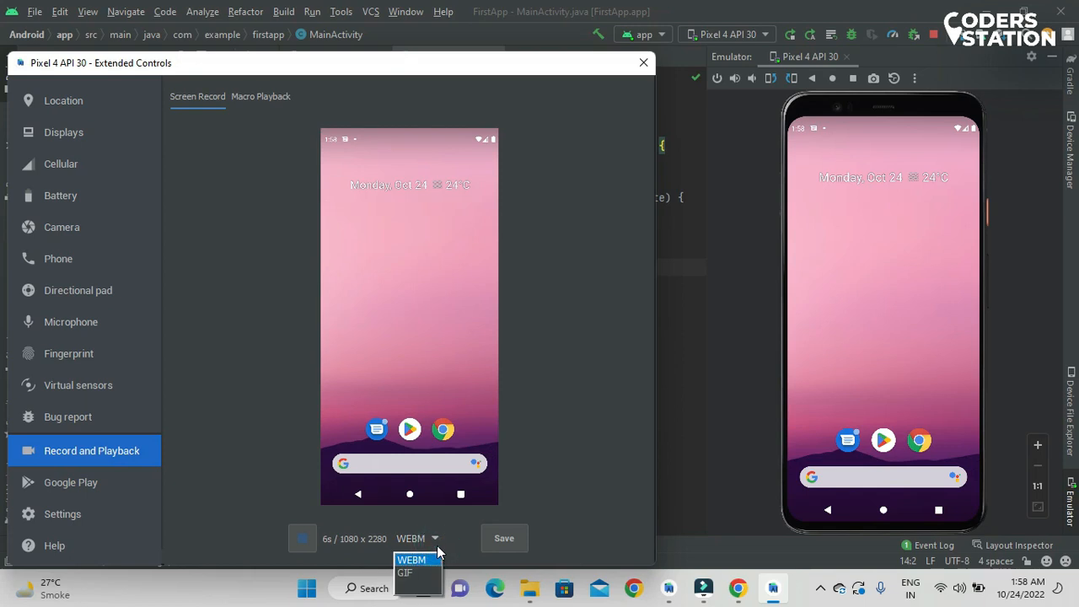
pyautogui.click(438, 552)
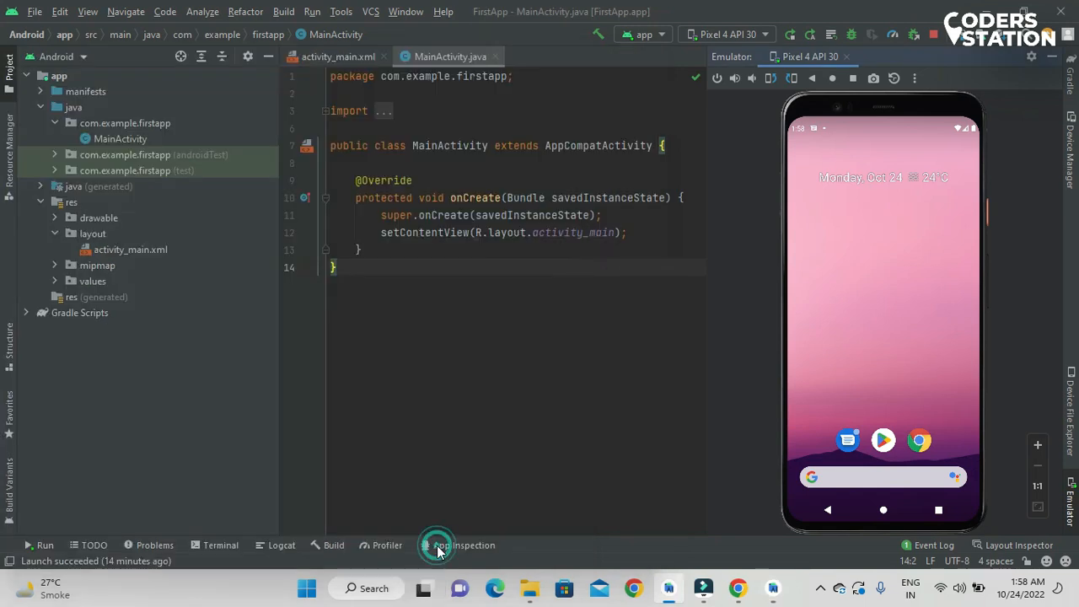
pyautogui.click(773, 590)
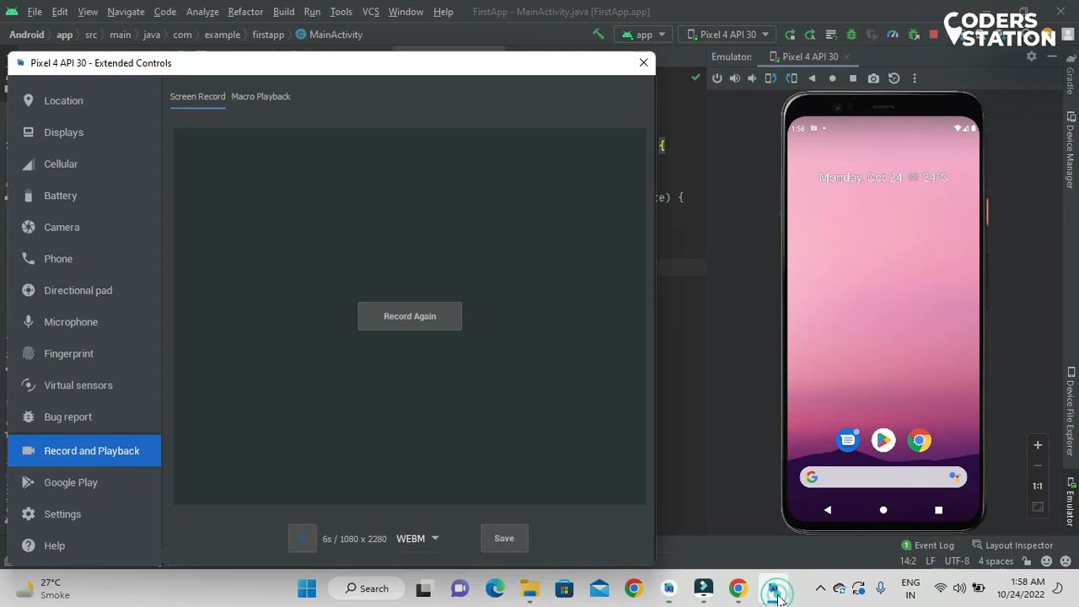
pyautogui.click(28, 479)
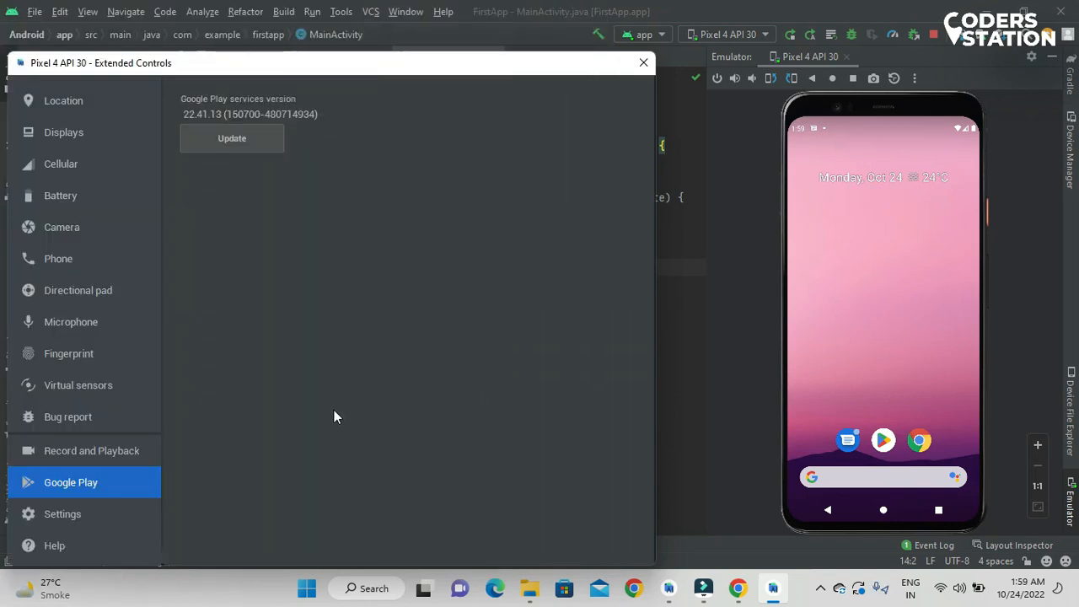
# Stop the app running on the Pixel 4 API 30 emulator.
pyautogui.click(935, 35)
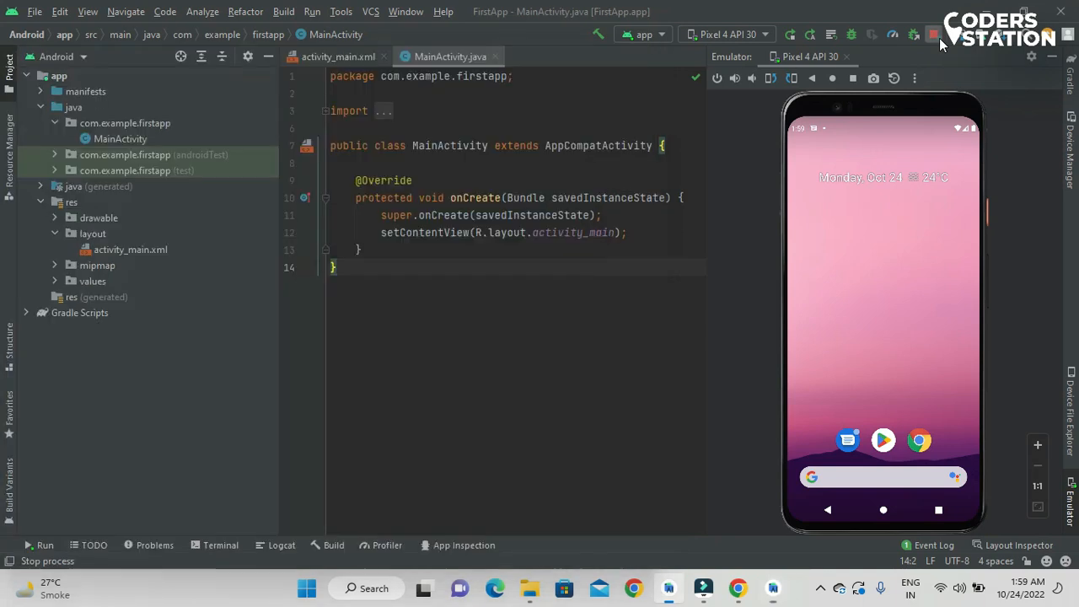